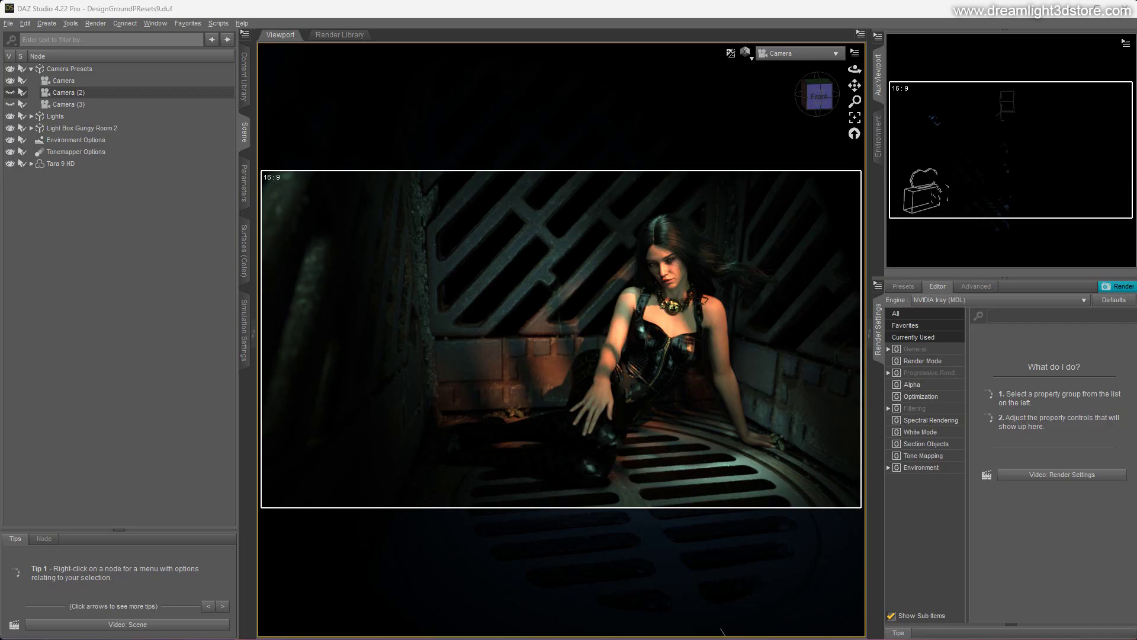
Step: Create a new spotlight and aim it at the reclining woman from its own view
left_click(44, 23)
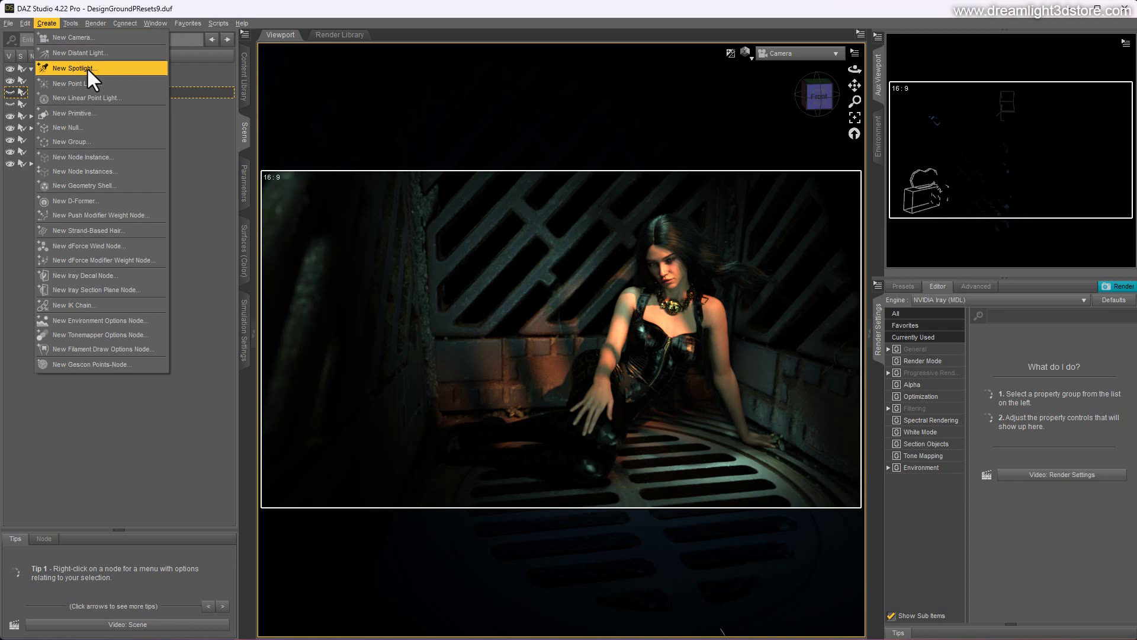
left_click(81, 69)
left_click(266, 442)
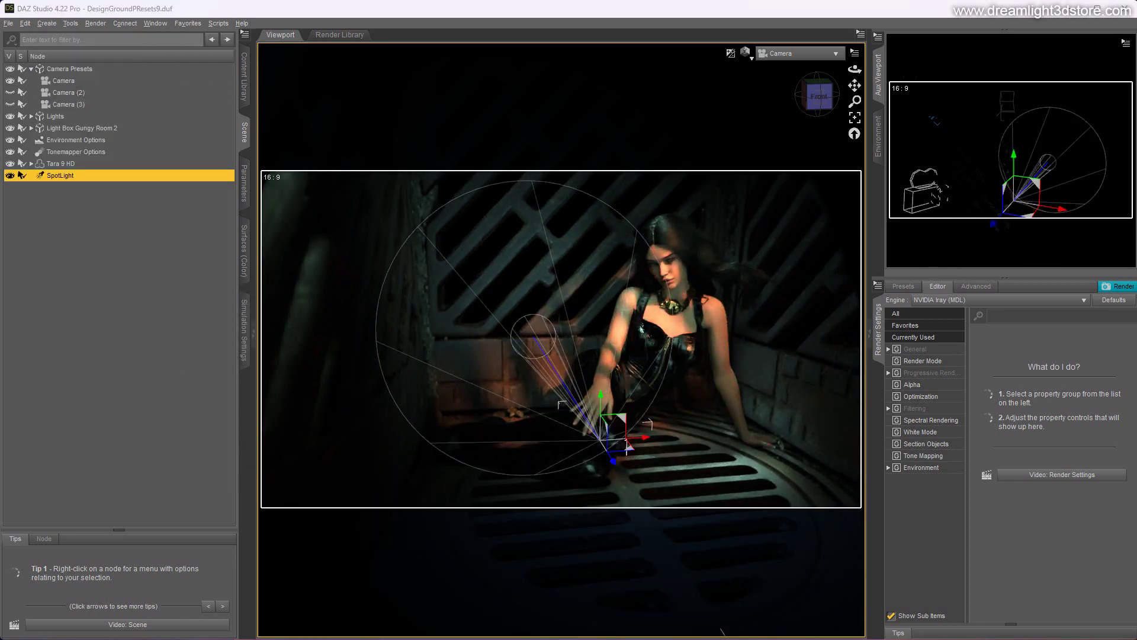
left_click(800, 53)
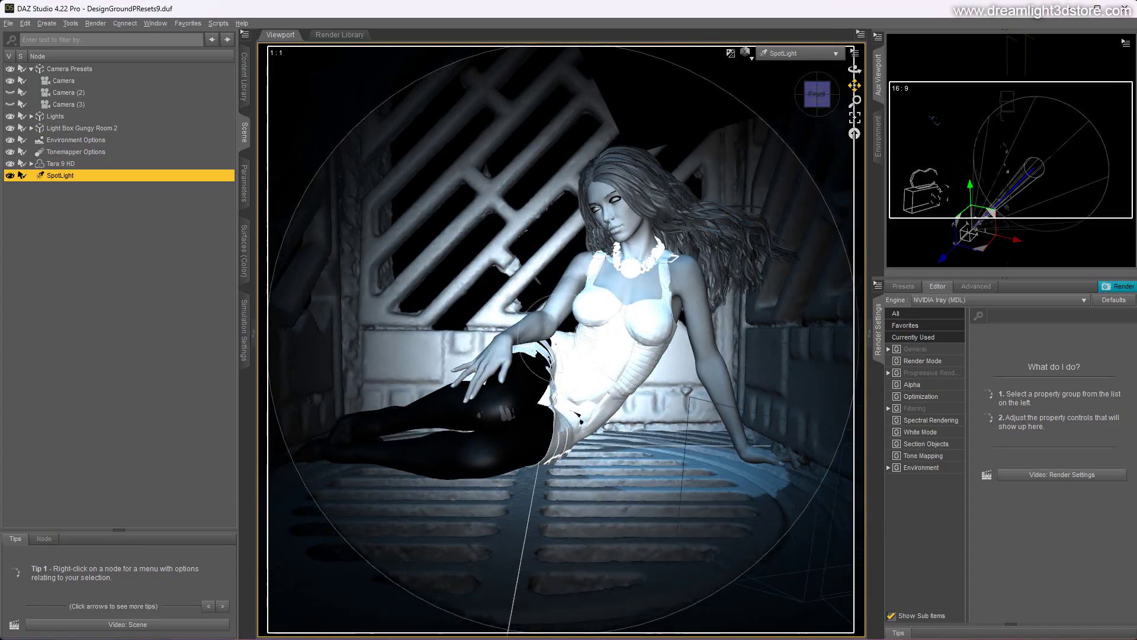
left_click_drag(855, 69, 865, 62)
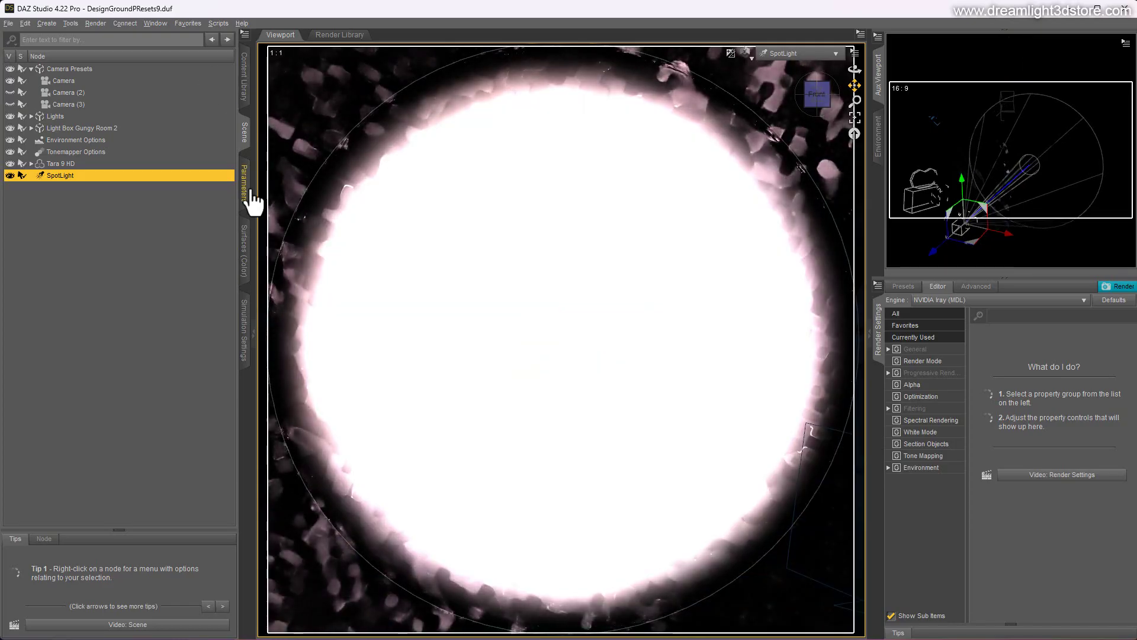
Step: Set the spotlight's Luminous Flux to 1500 lumens
left_click(244, 183)
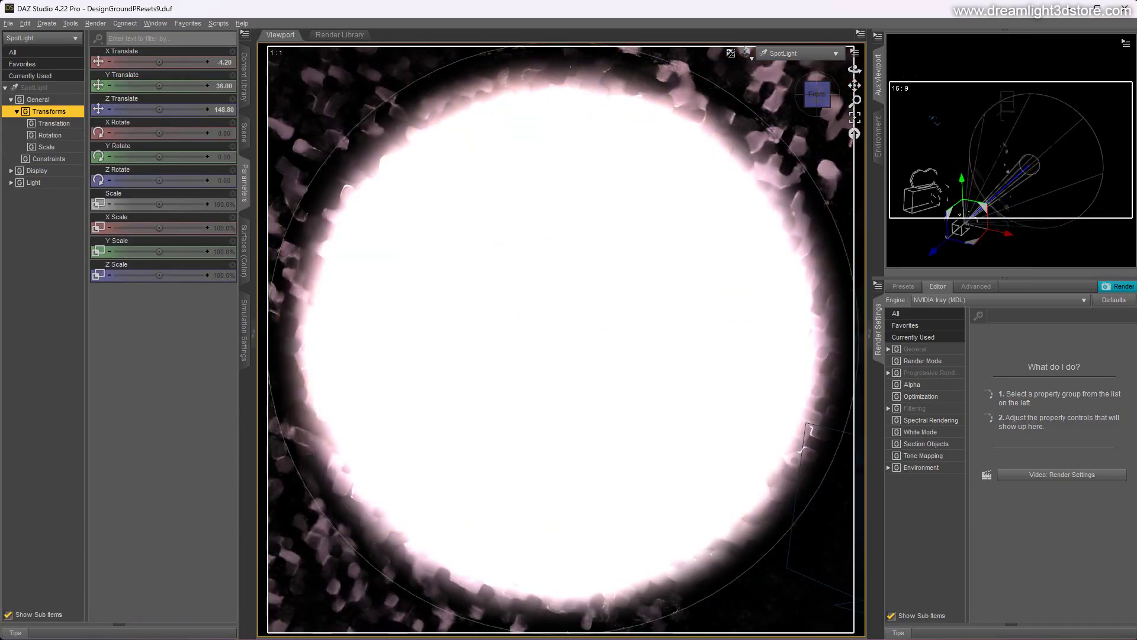
left_click(33, 182)
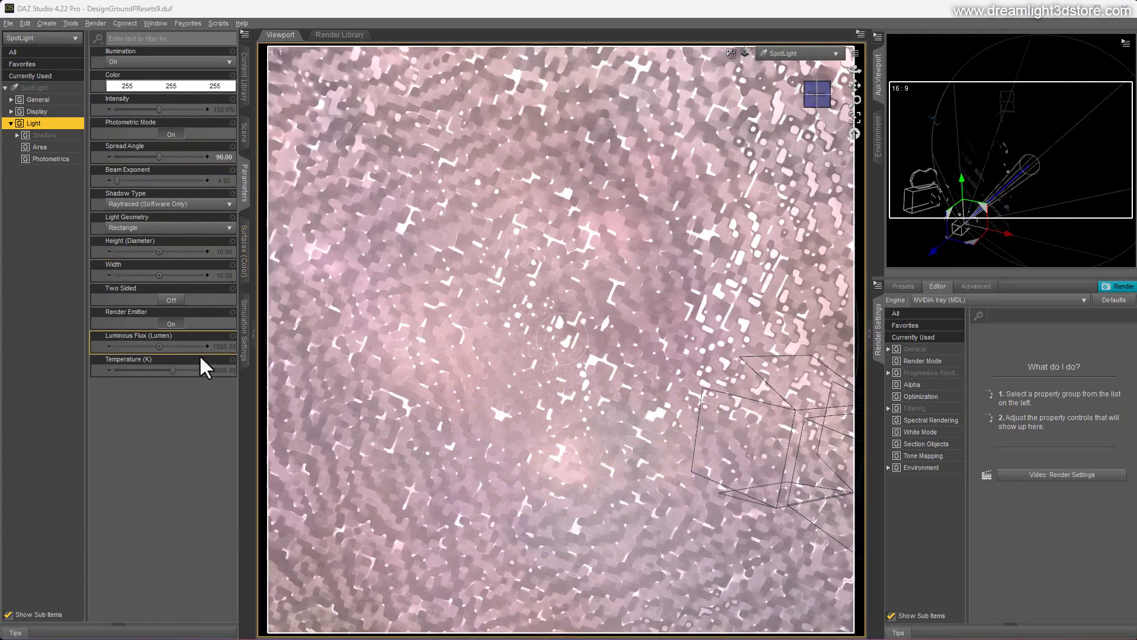
left_click(176, 346)
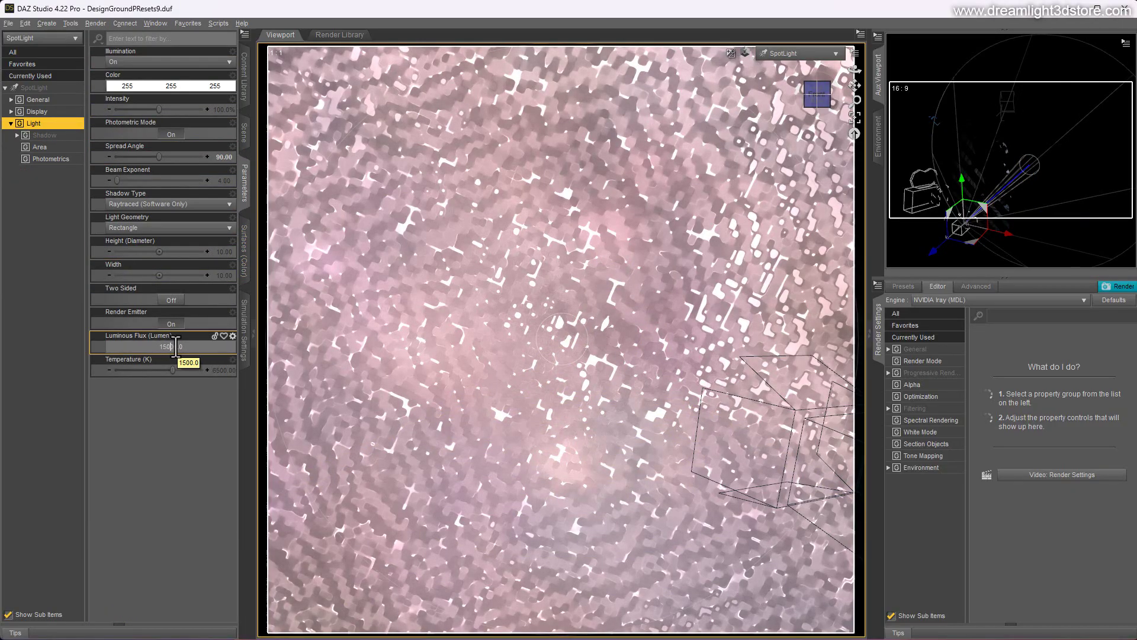
key("Return")
Step: Expand the Lights group in the Scene list
left_click(245, 134)
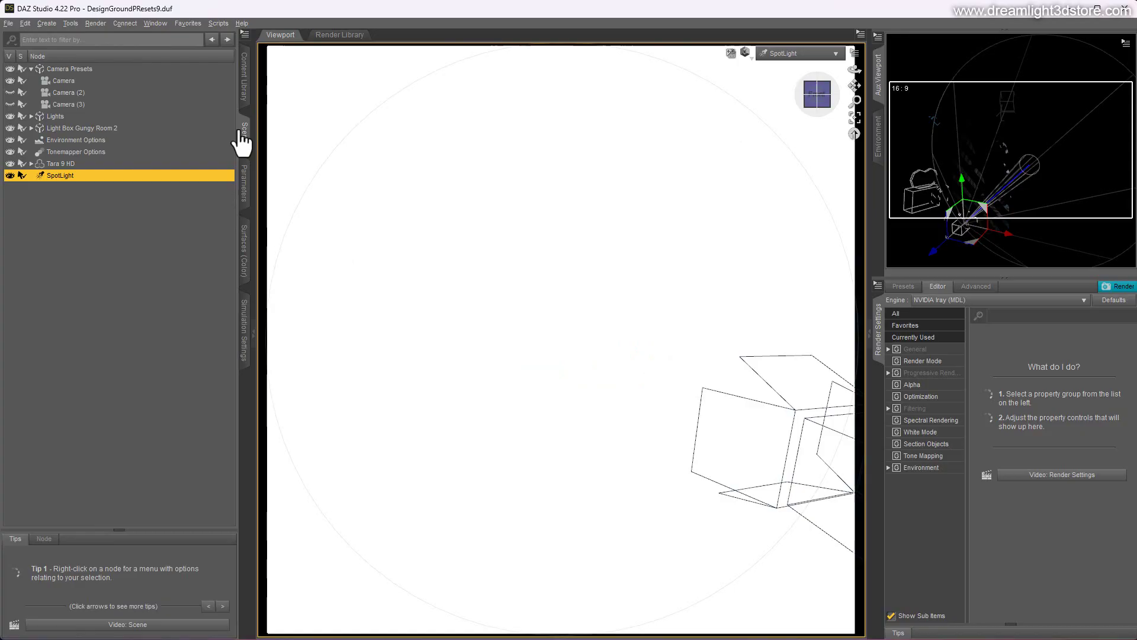
left_click(52, 119)
left_click(31, 116)
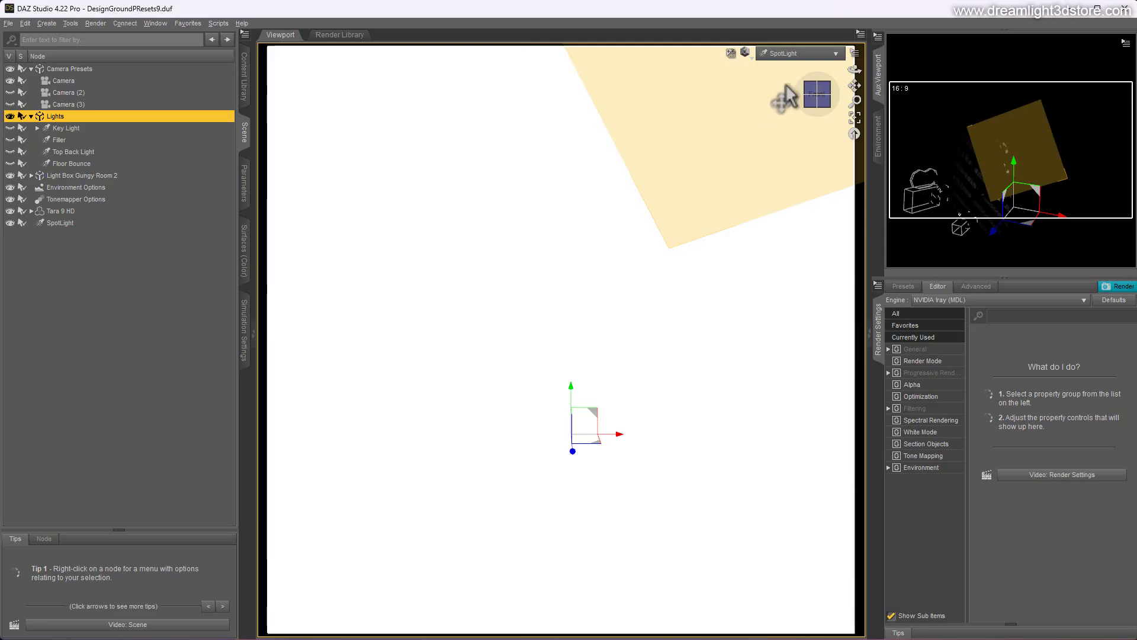
Step: Switch the viewport from SpotLight to Camera to preview Tara lit by the spotlight
left_click(782, 55)
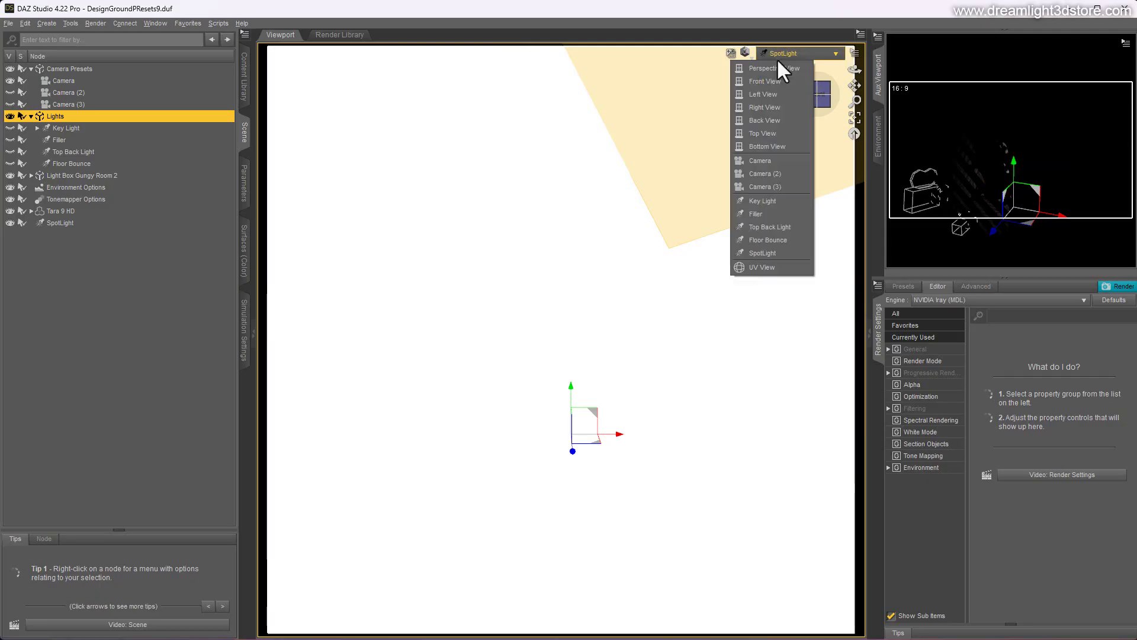
left_click(760, 162)
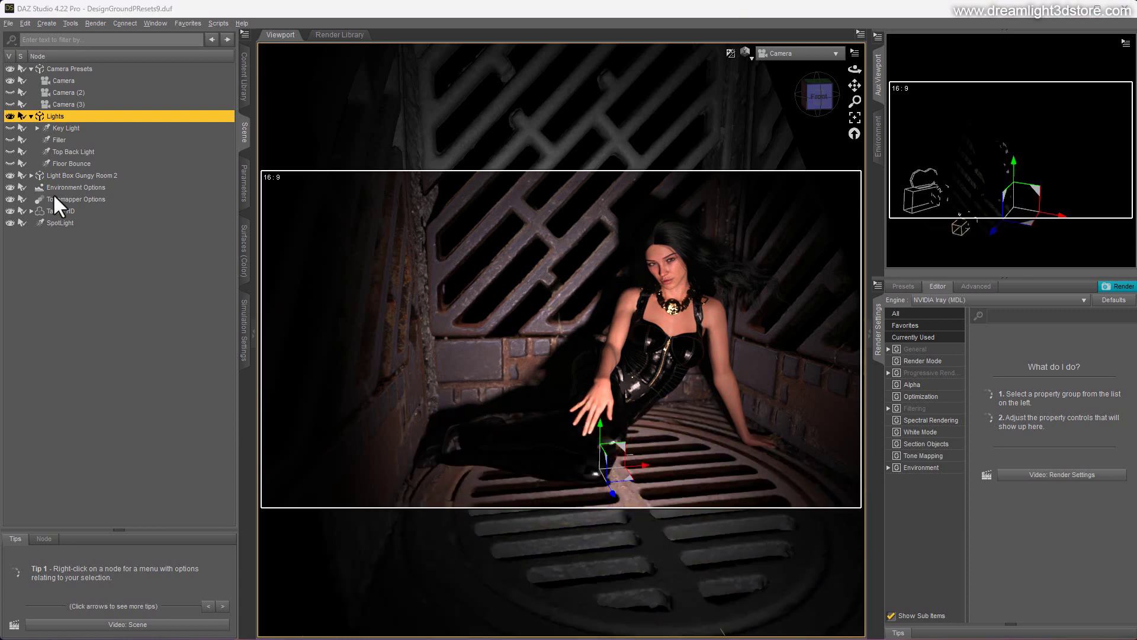
Step: Set the SpotLight's Spread Angle to 120
left_click(58, 221)
left_click(244, 183)
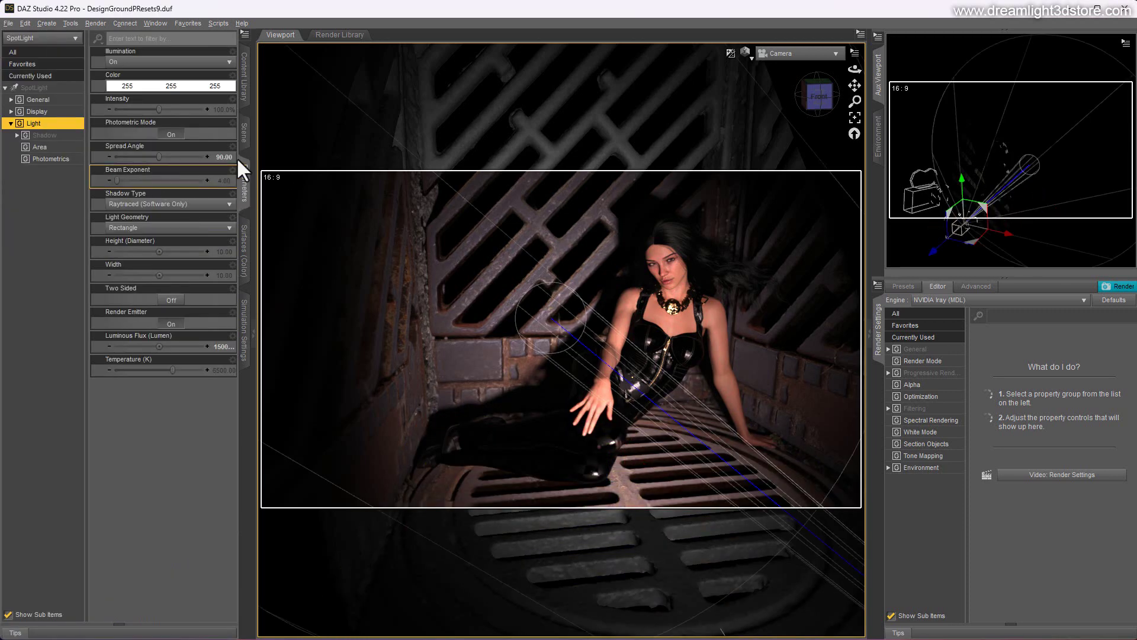
left_click(221, 157)
type("120")
key("Return")
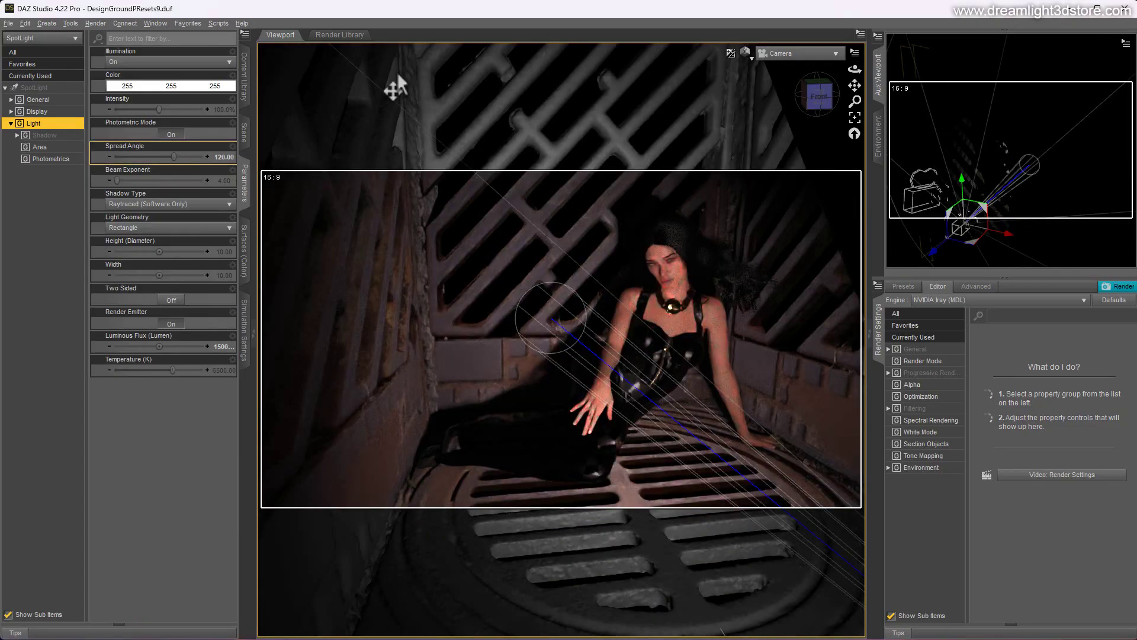
Step: Re-aim the SpotLight through its own view, then return to the Camera view
left_click(787, 55)
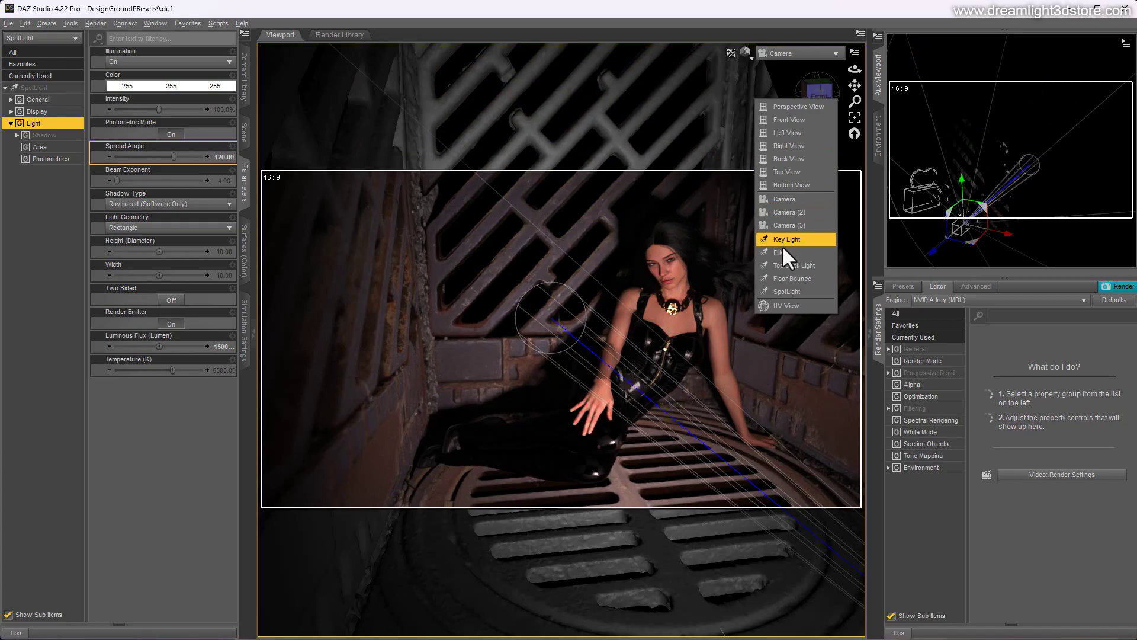
left_click(780, 292)
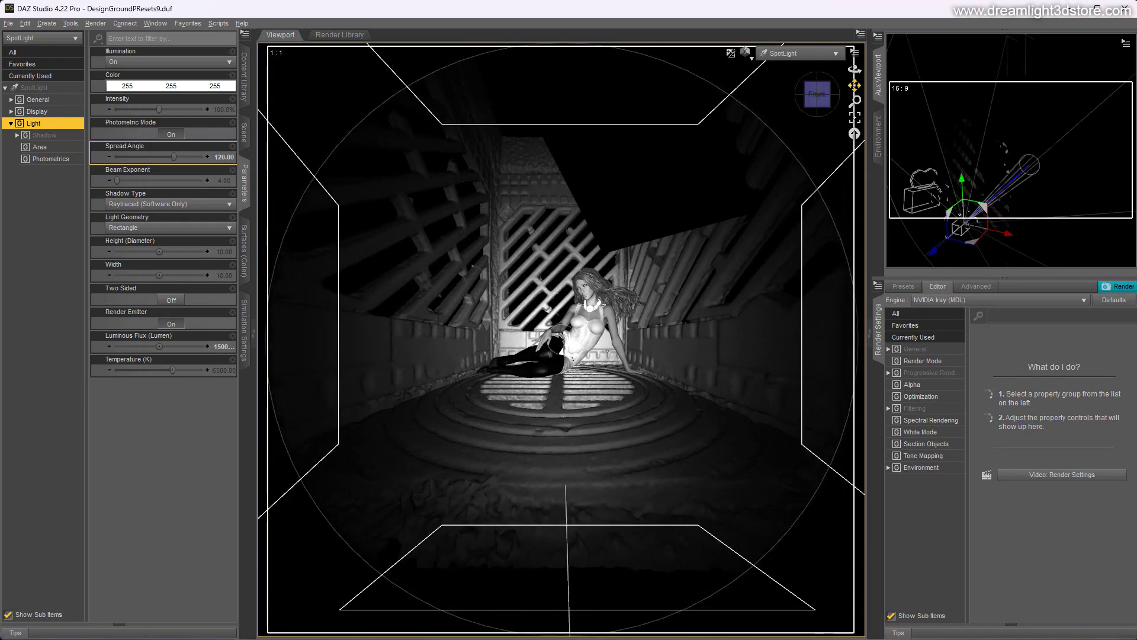
left_click_drag(855, 70, 845, 502)
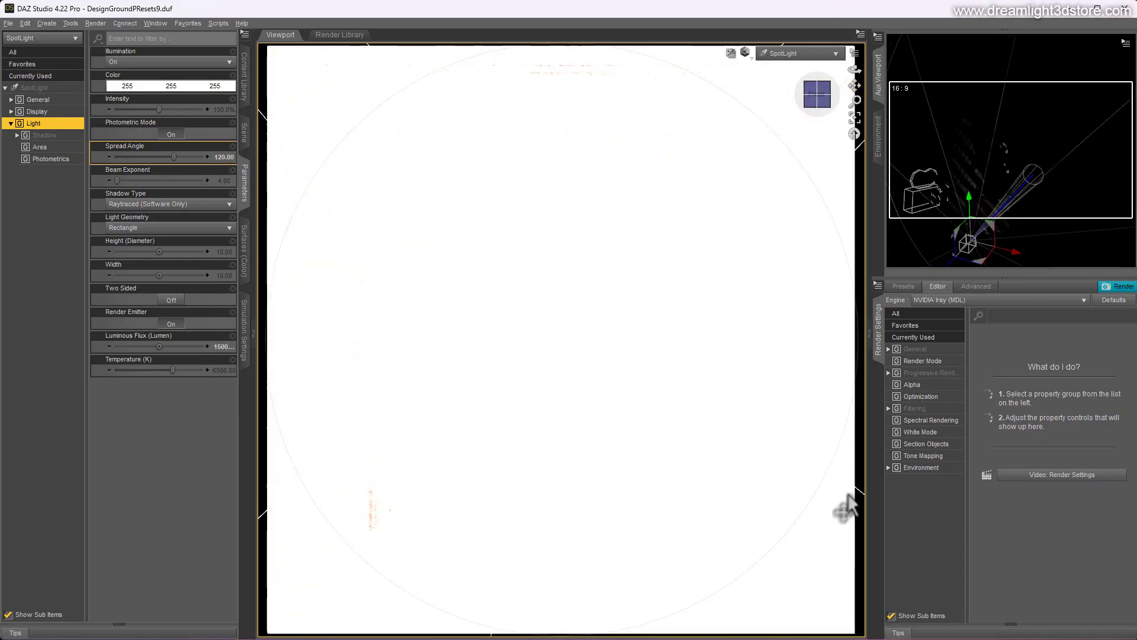
left_click(788, 53)
left_click(774, 178)
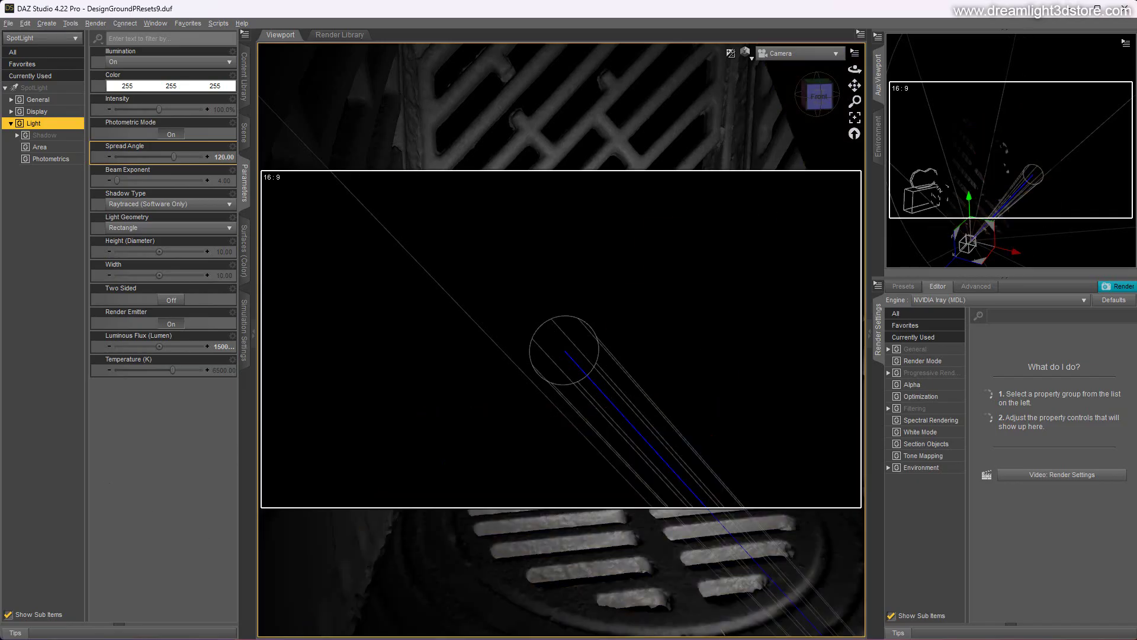
left_click(243, 135)
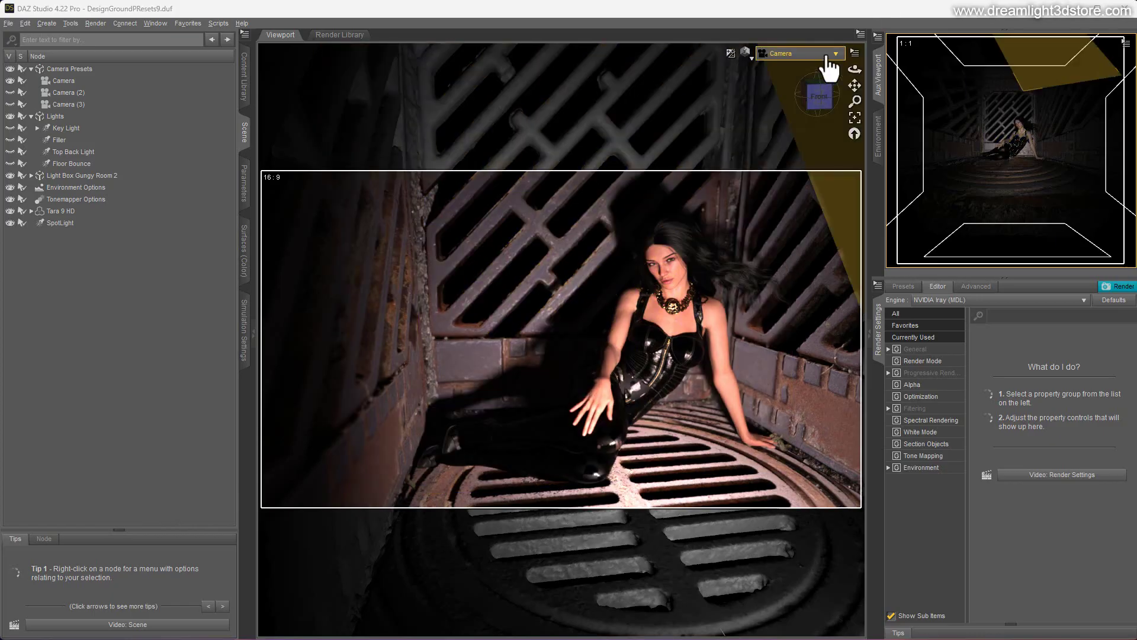
Step: Show the SpotLight's view as Hidden Line in the Aux Viewport and dolly the light closer
left_click(1086, 52)
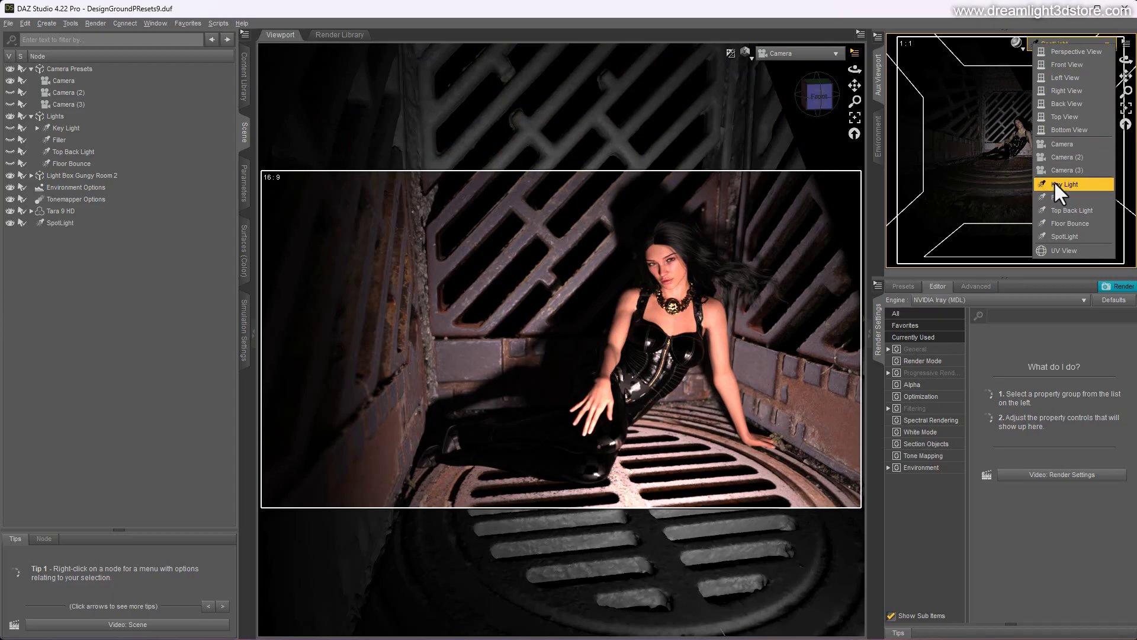
left_click(1054, 182)
left_click(1075, 46)
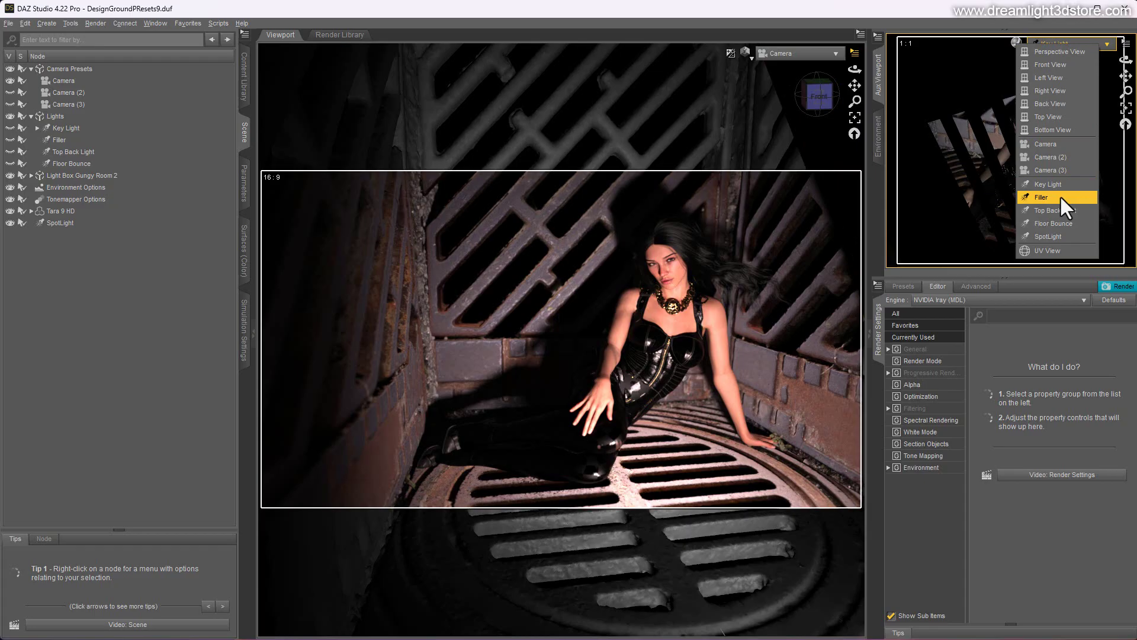
left_click(1045, 237)
left_click(1016, 43)
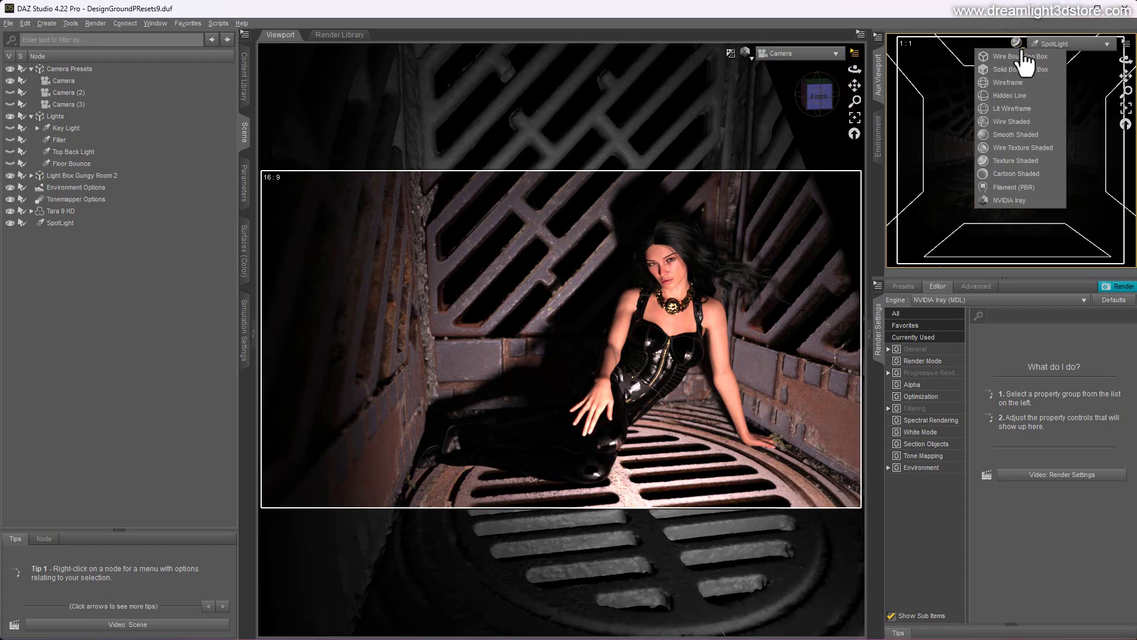
left_click(1014, 94)
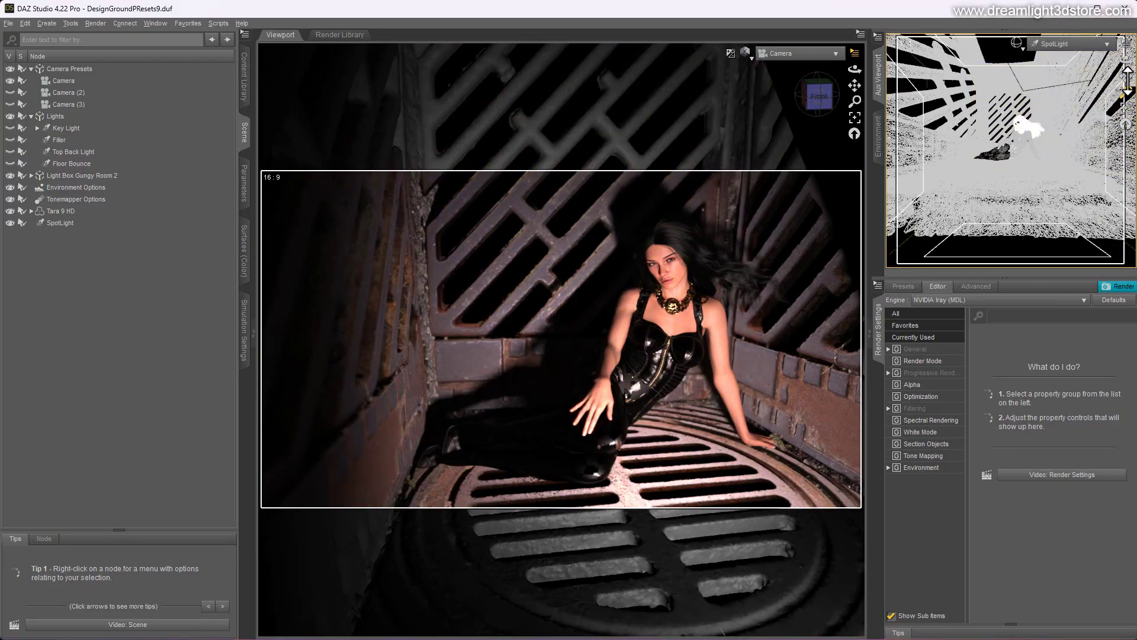
left_click_drag(1125, 92, 1125, 138)
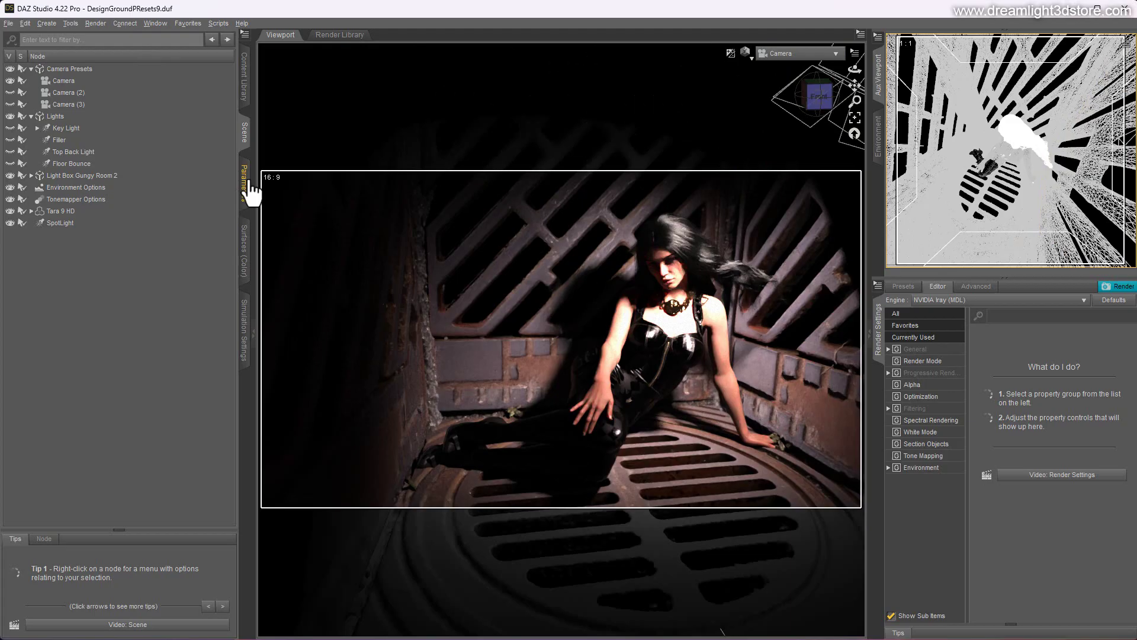
Step: Select the SpotLight and narrow its Spread Angle to 45
left_click(244, 181)
left_click(244, 137)
left_click(60, 222)
left_click(244, 180)
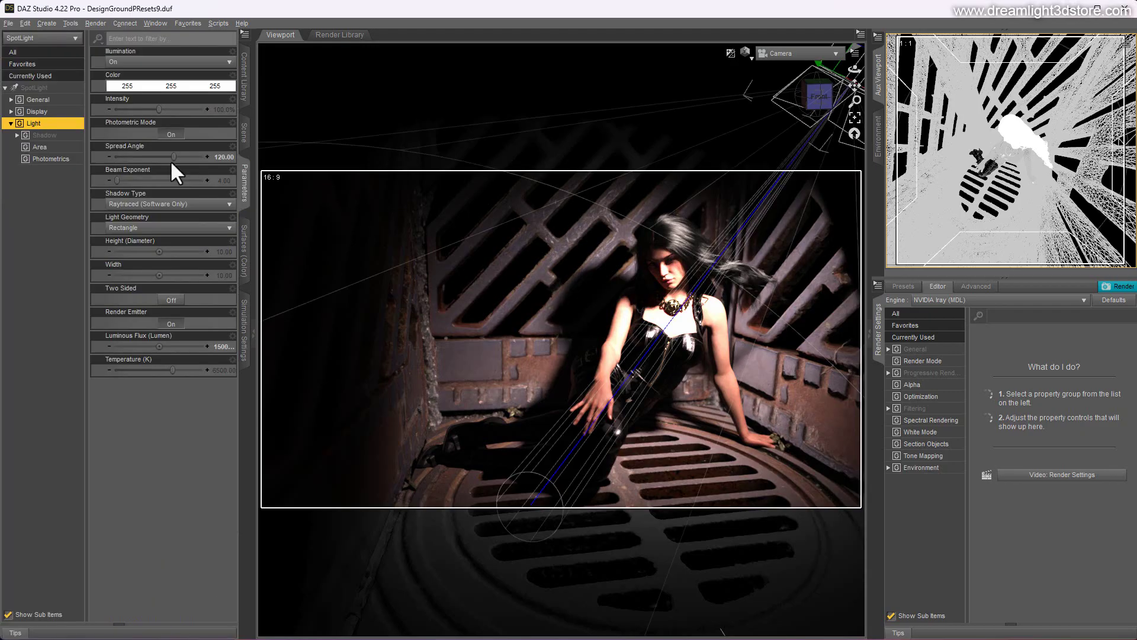
left_click(218, 157)
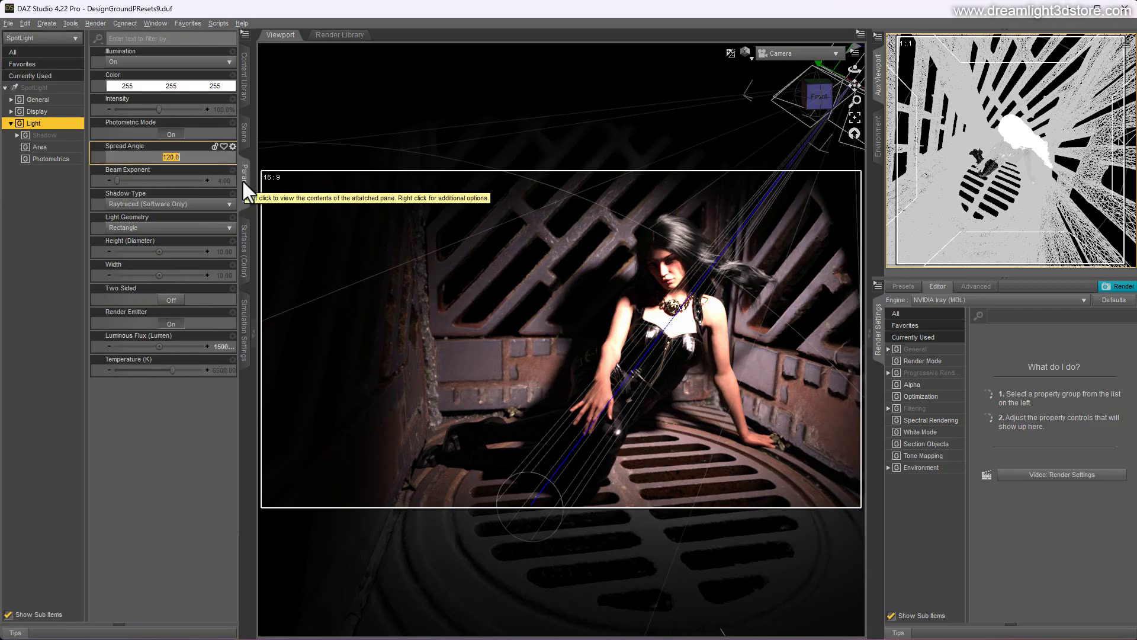
type("45")
key("Return")
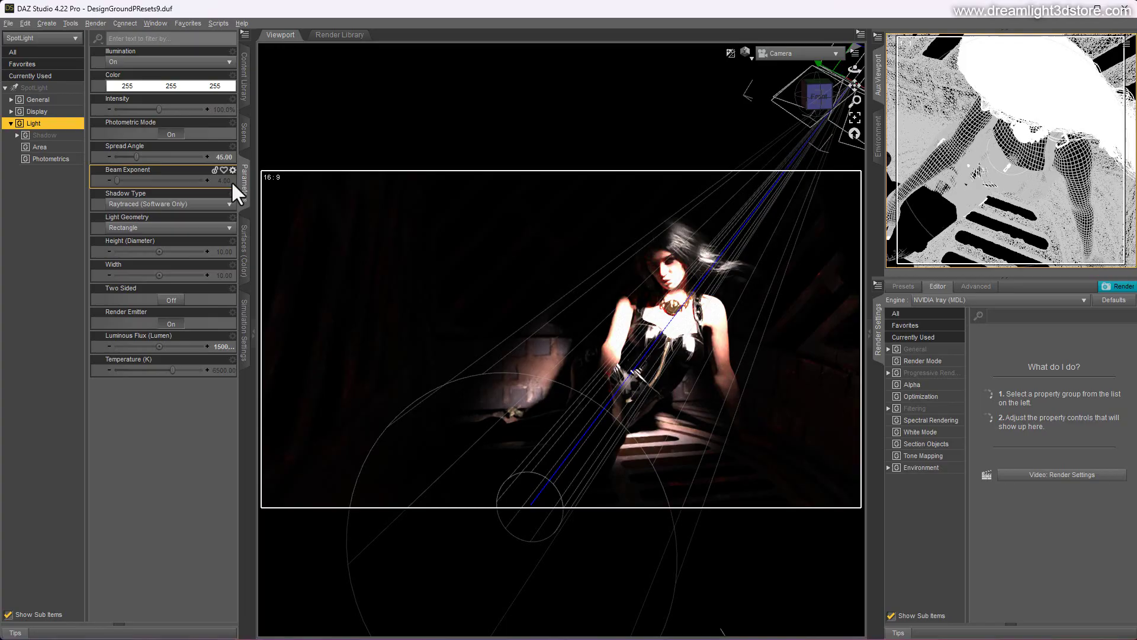
Step: Lower the SpotLight's Luminous Flux value
left_click(222, 251)
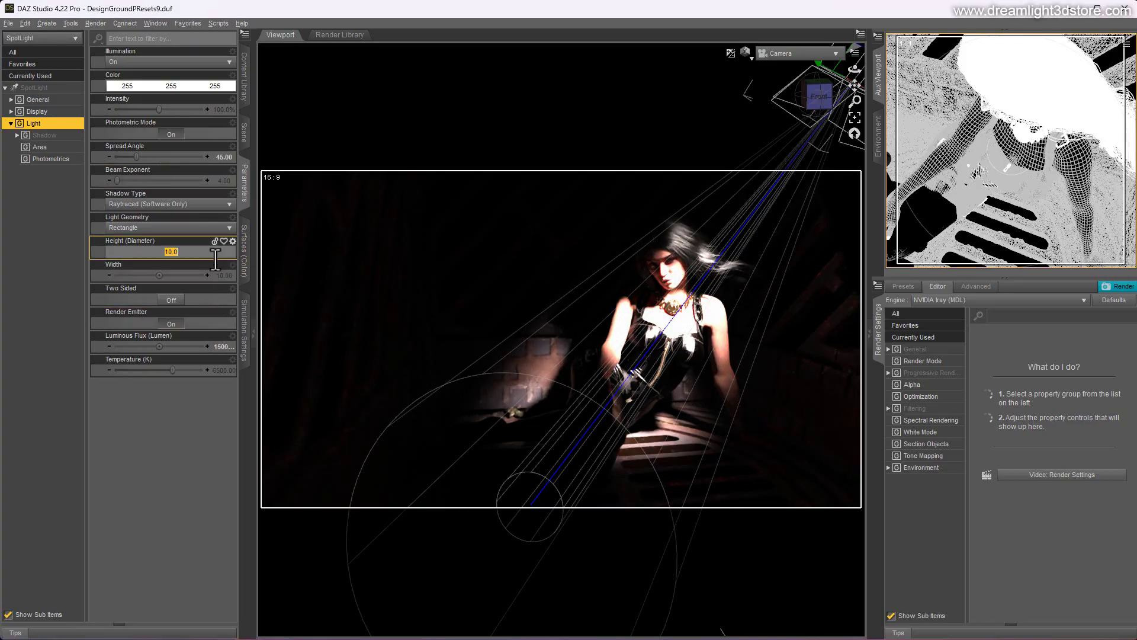
left_click(211, 346)
left_click(191, 348)
key("Delete")
key("Delete")
key("Return")
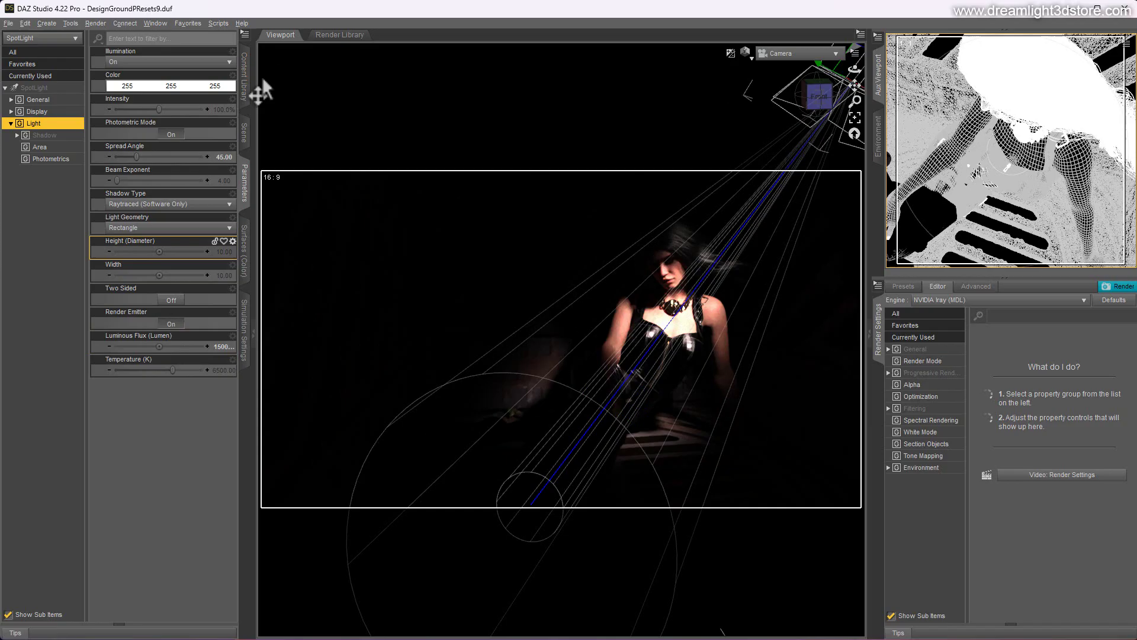
Step: Set the Spread Angle to 60 and the Luminous Flux to 3500 lumens
left_click(223, 156)
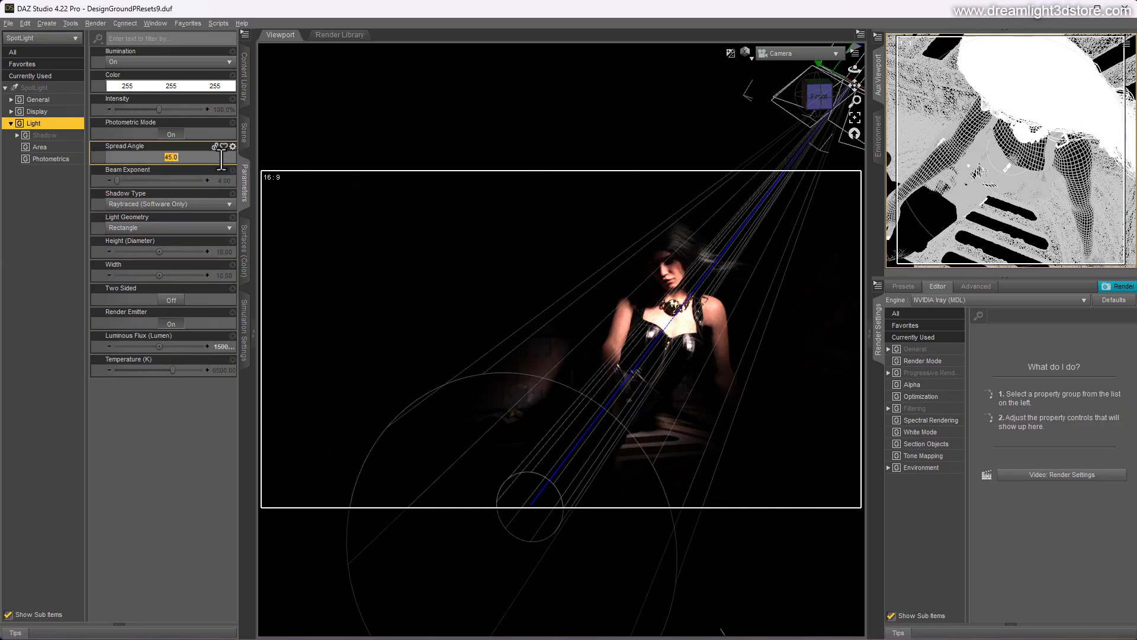
type("60")
key("Return")
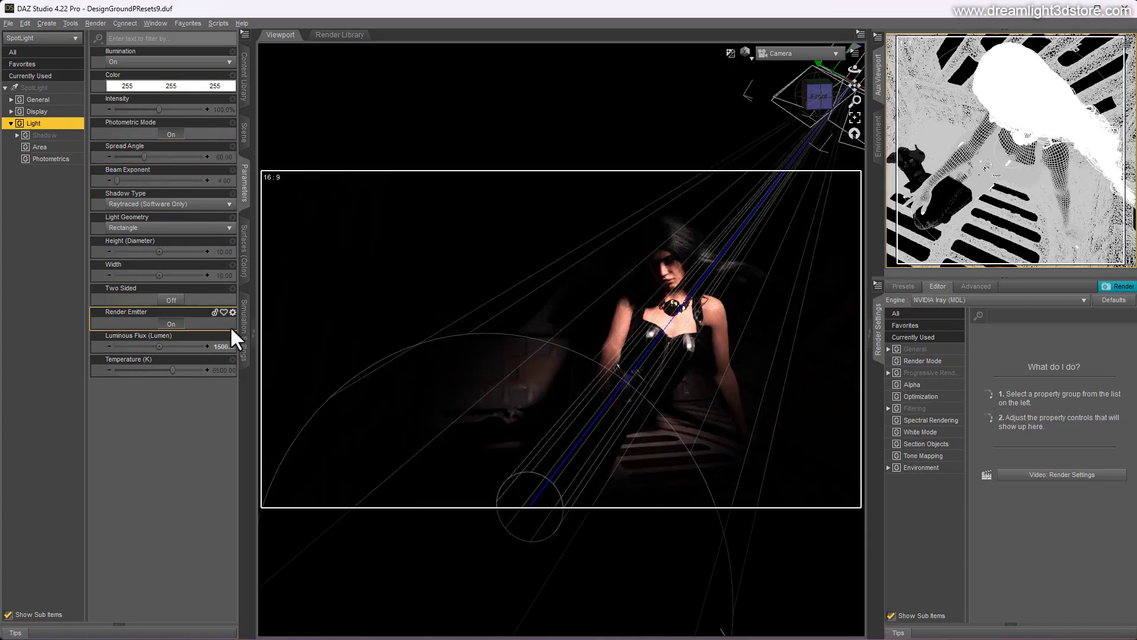
left_click(218, 347)
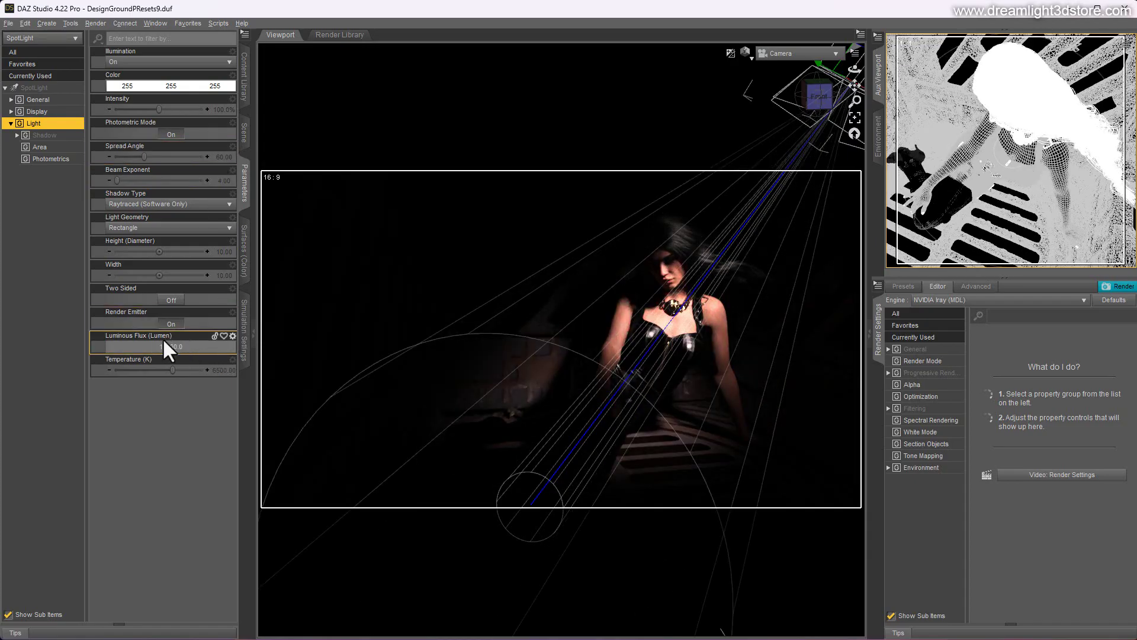
type("3500")
key("Return")
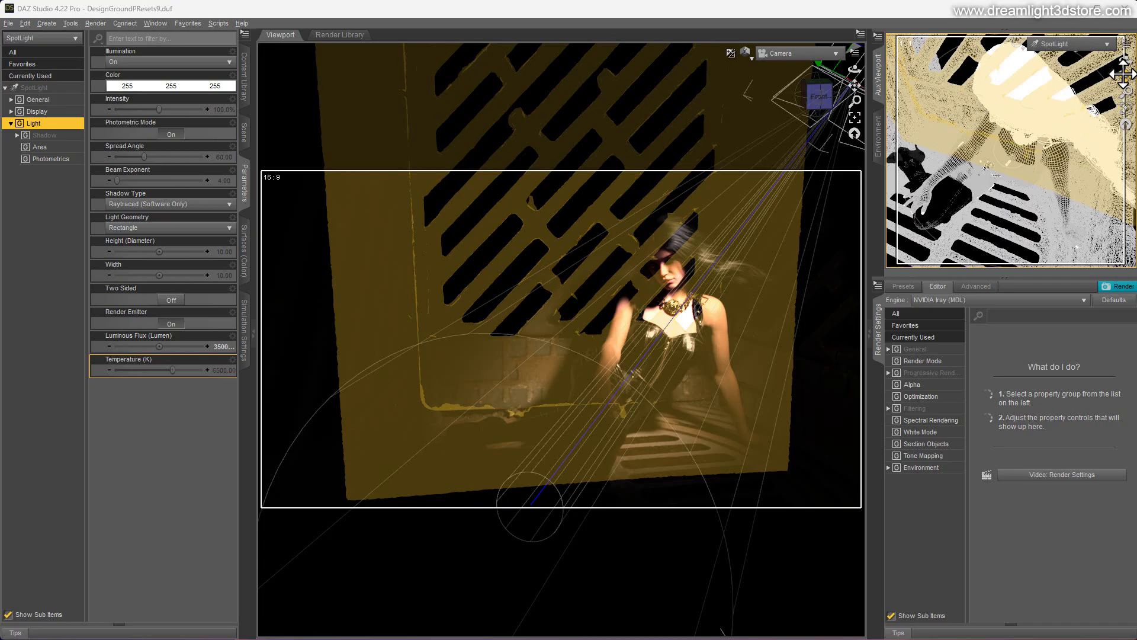
Step: Pan the SpotLight's Aux Viewport view so the beam hits Tara's face and upper body
left_click_drag(1124, 75, 1125, 61)
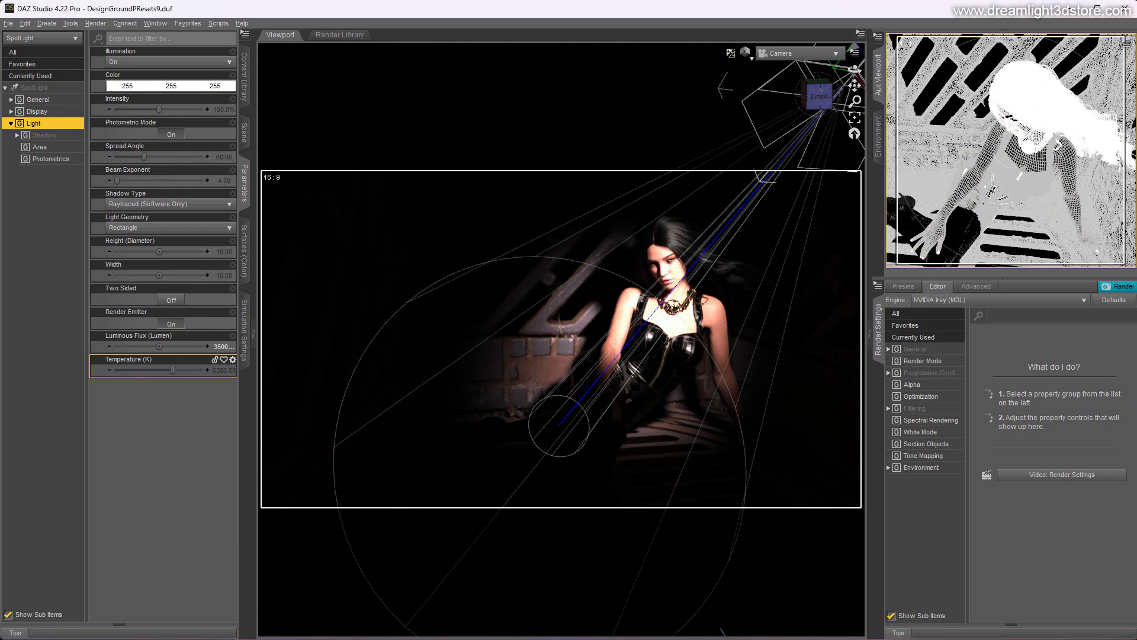
Step: Enter 2500 in the SpotLight's Luminous Flux (Lumen) field
left_click(170, 345)
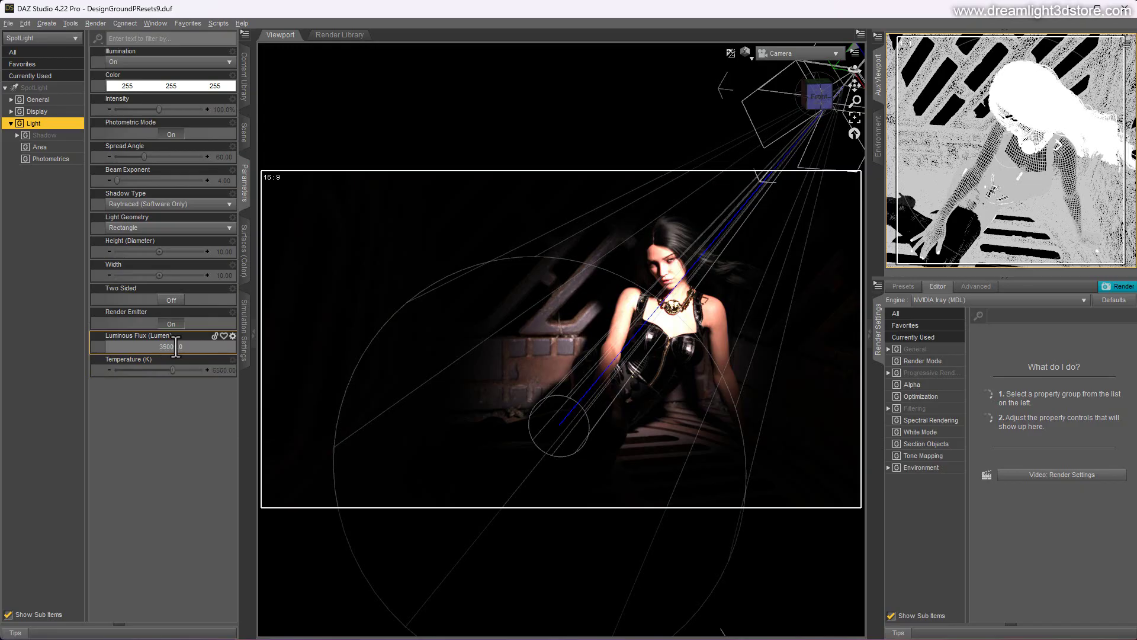
type("2500")
key("Return")
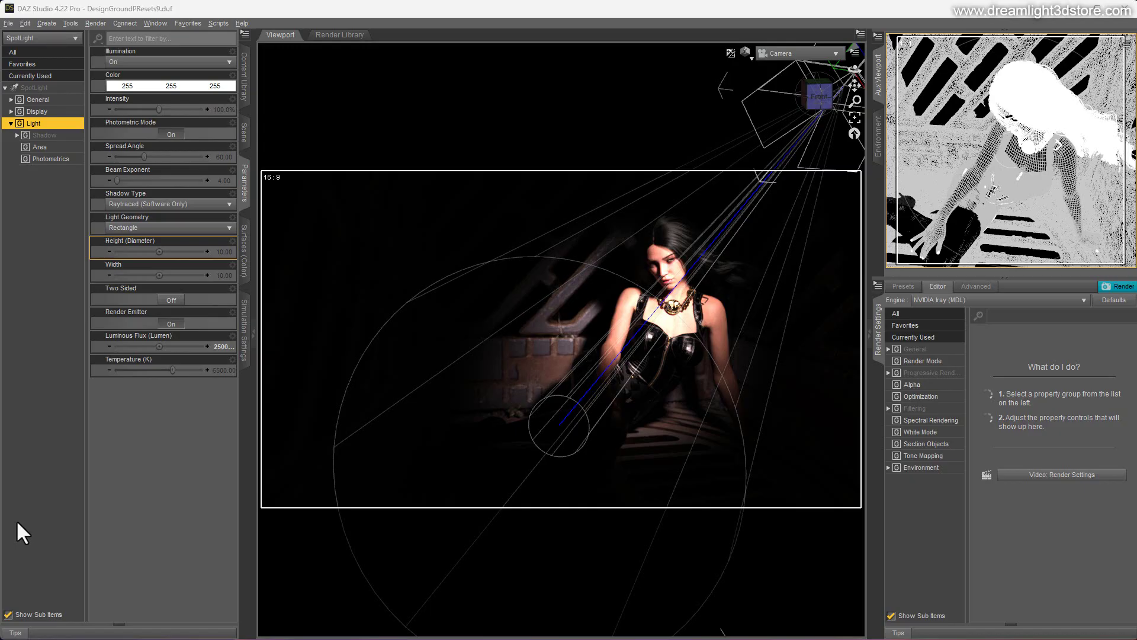
Step: Drag the Aux Viewport navigation controls to swing the view toward the lit grating
mouse_move(1123, 74)
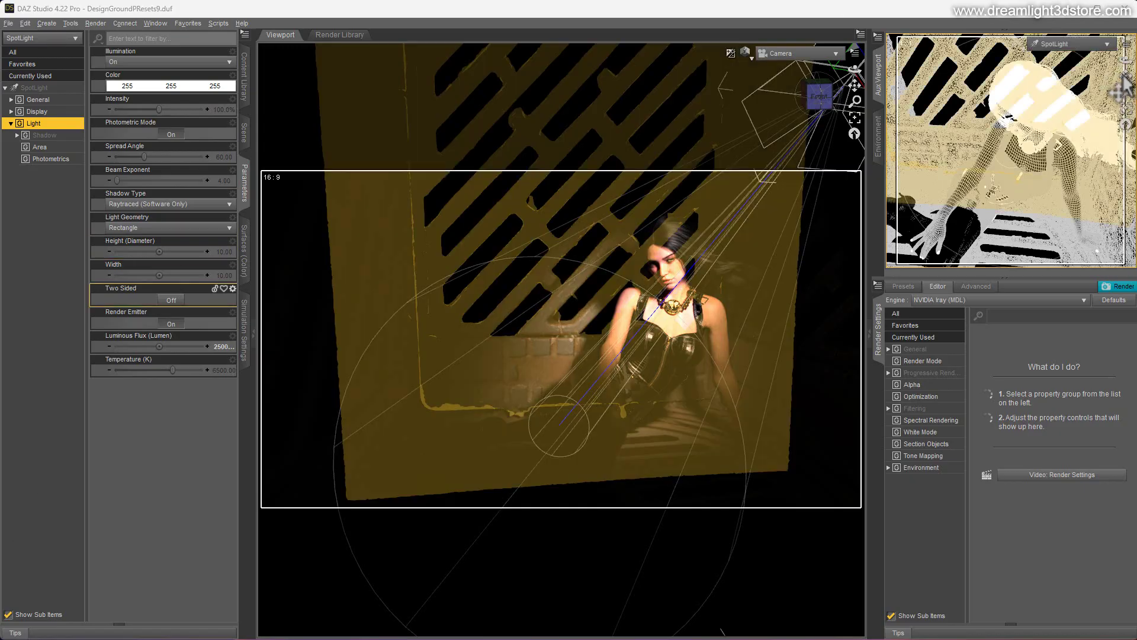
left_click_drag(1123, 74, 1125, 75)
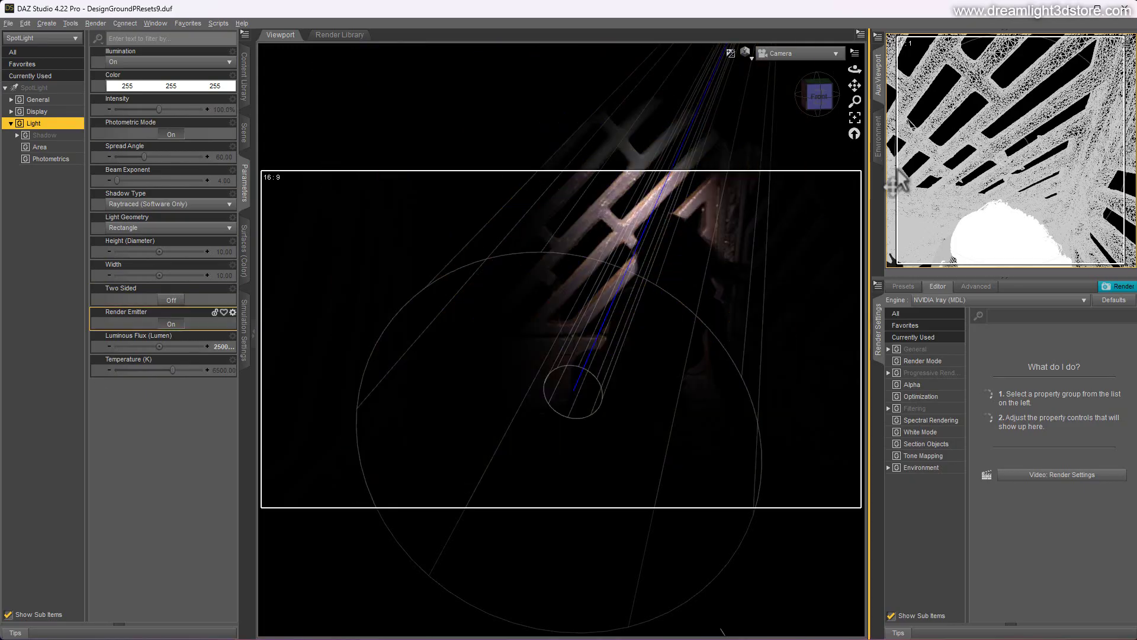
mouse_move(1119, 64)
left_mouse_down()
mouse_move(1119, 73)
mouse_move(1123, 52)
left_mouse_up()
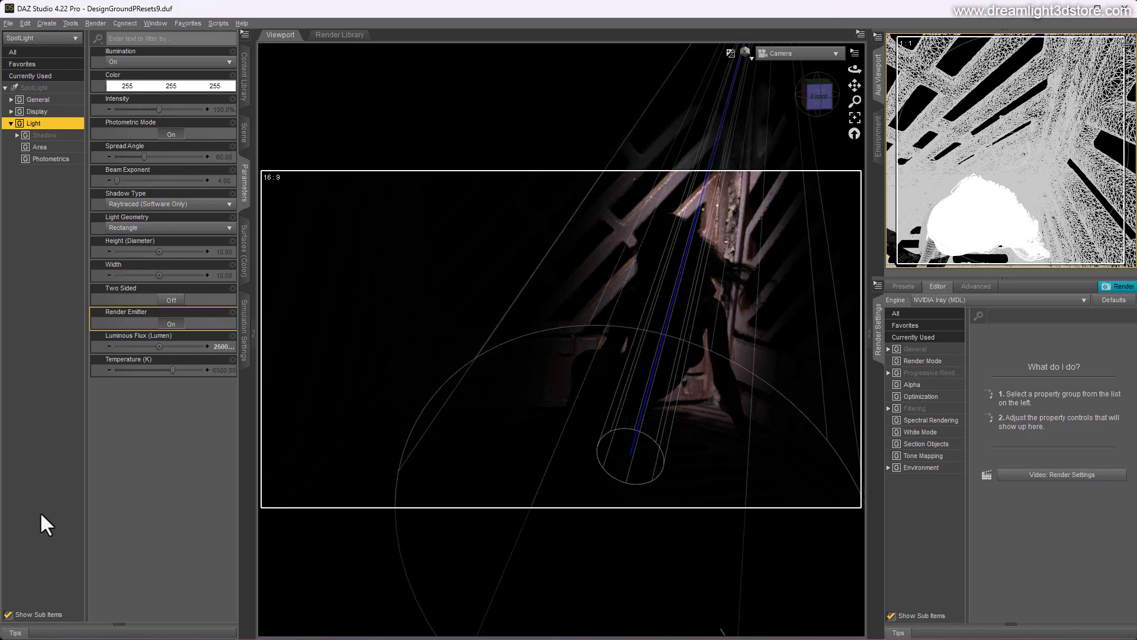
Step: Undo the last five camera rotations to restore the previous view
left_click(25, 23)
left_click(59, 37)
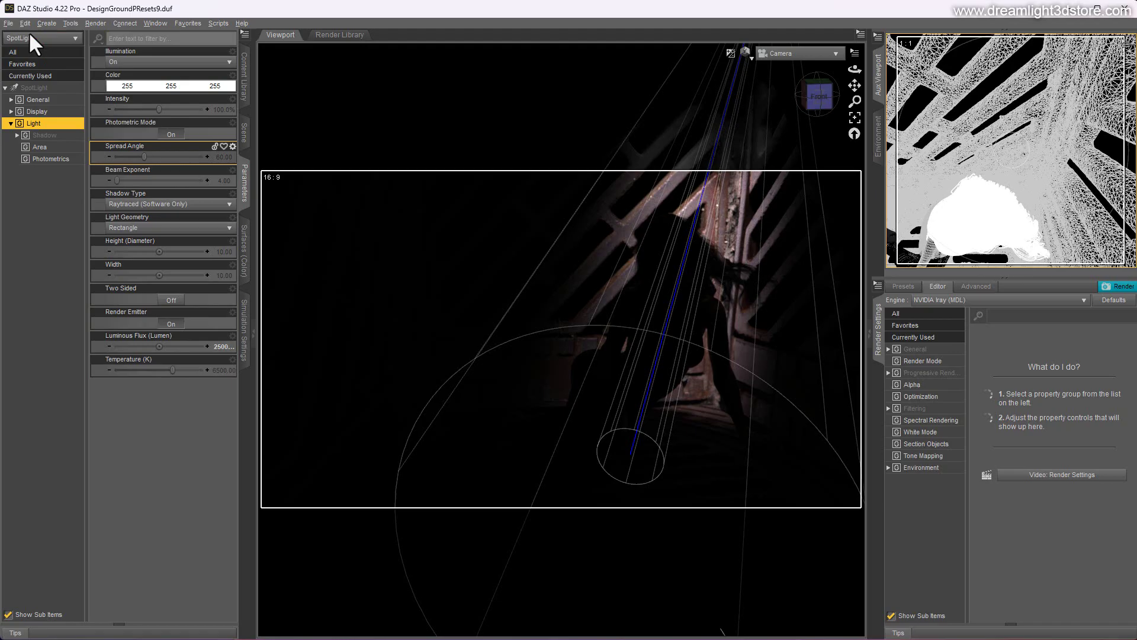
left_click(27, 23)
left_click(60, 38)
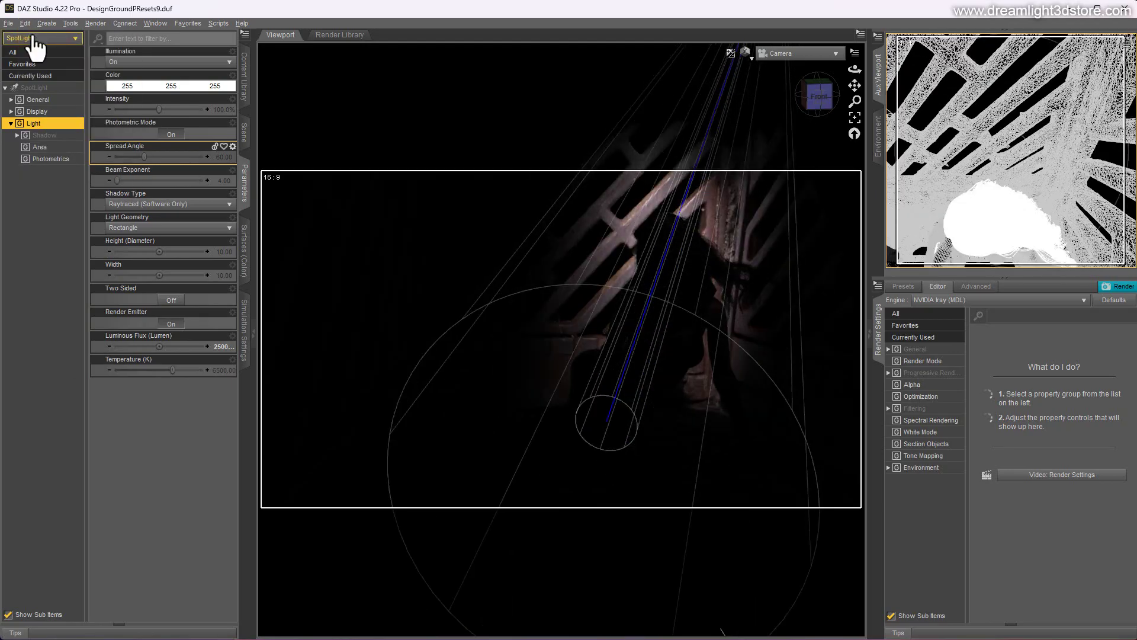
left_click(26, 23)
left_click(35, 37)
left_click(26, 24)
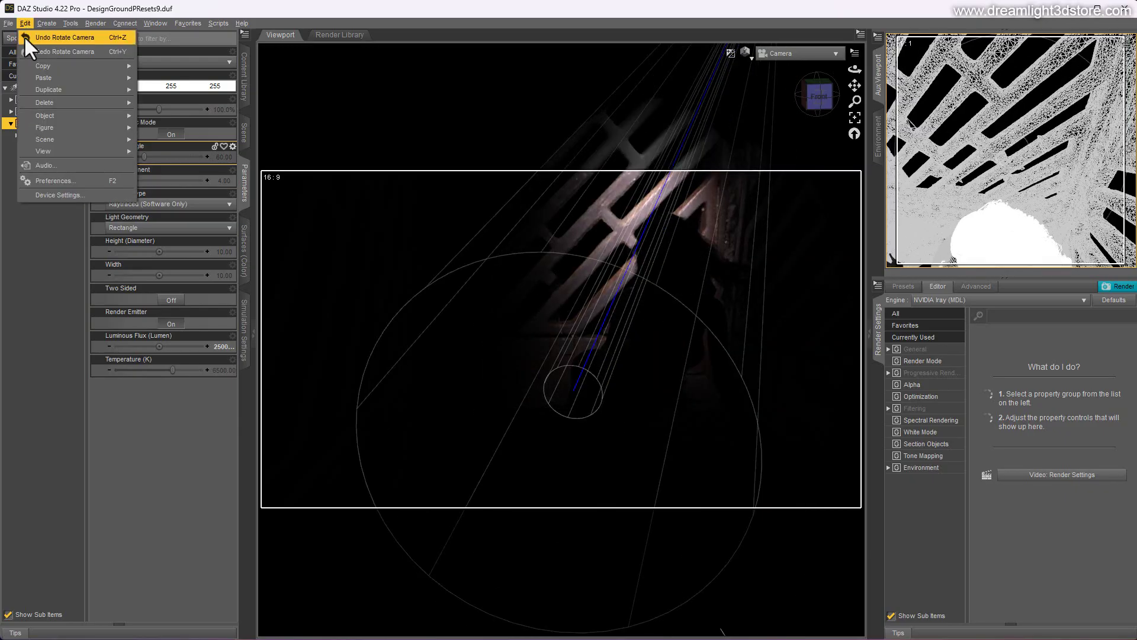
left_click(35, 37)
left_click(24, 23)
left_click(30, 36)
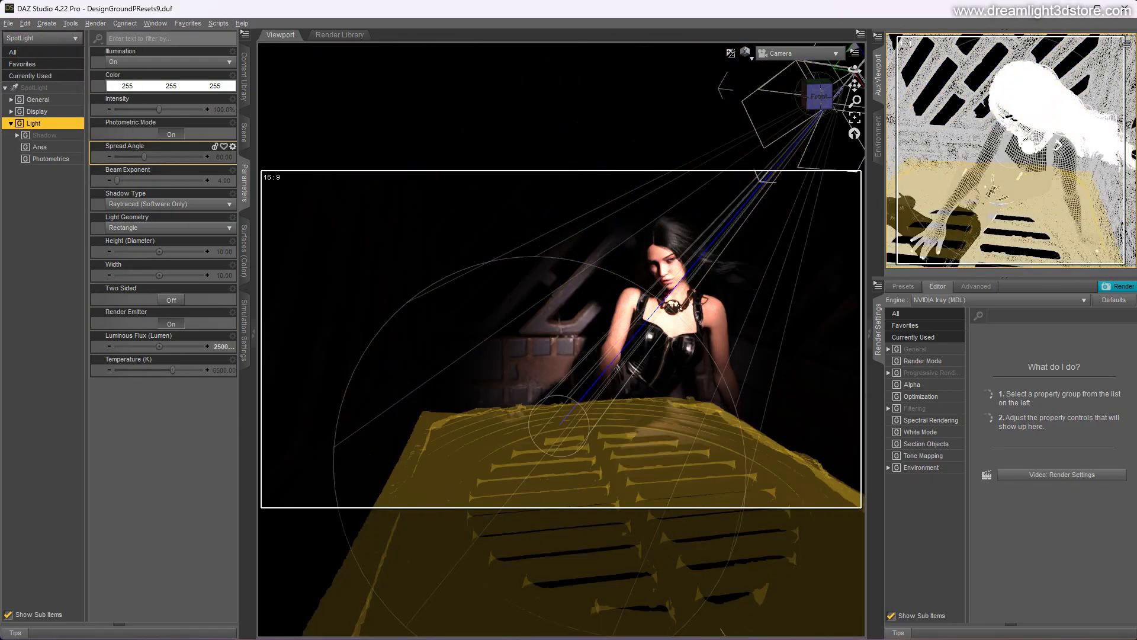
left_click_drag(427, 423, 461, 408)
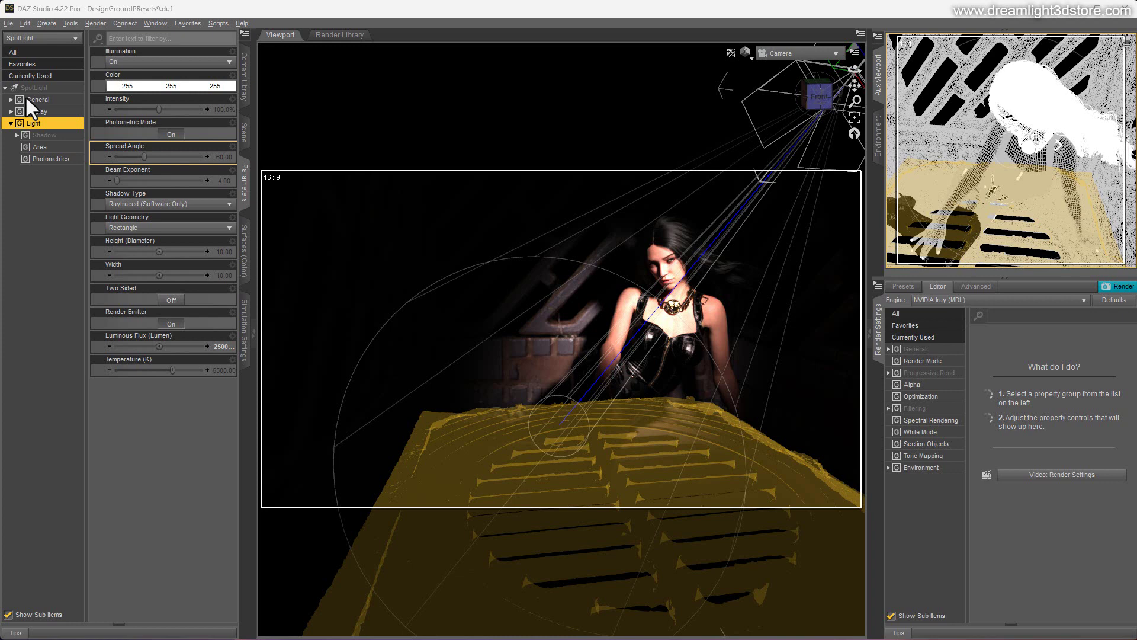
Step: Create SpotLight (6) as a copy of the selected spotlight, matching its name and label
left_click(47, 23)
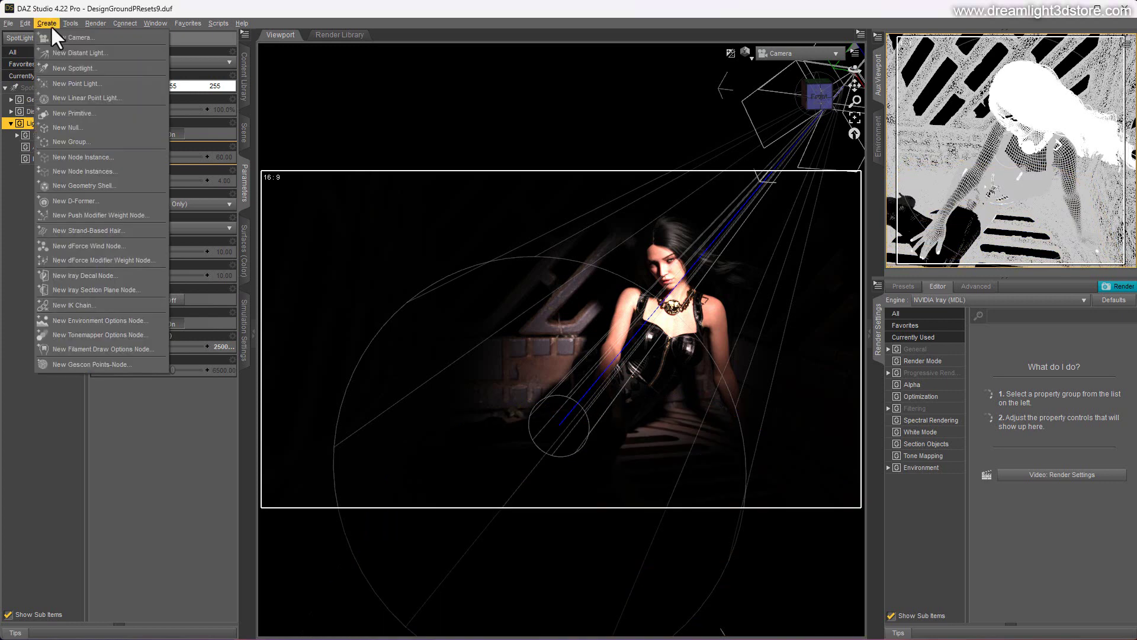
left_click(72, 69)
left_click(186, 393)
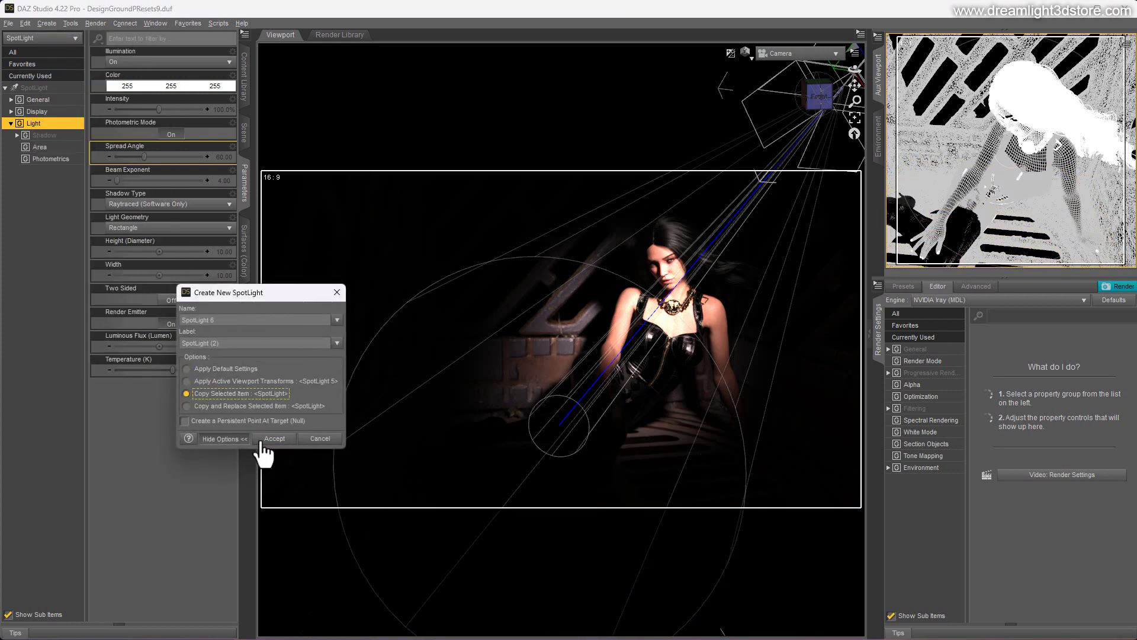
left_click(271, 438)
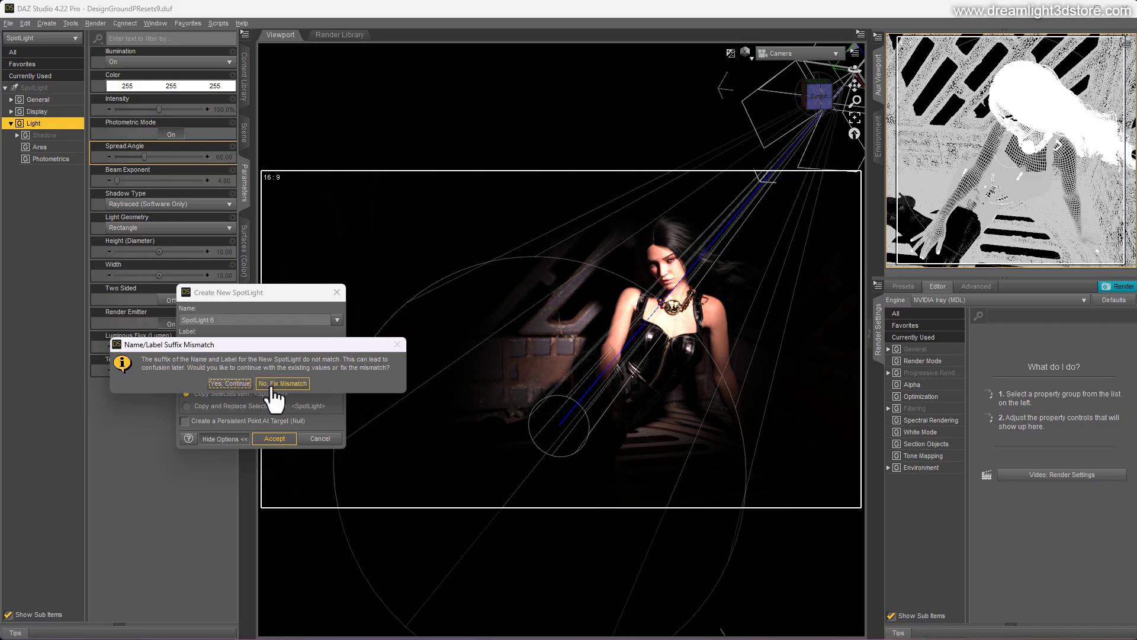
left_click(232, 383)
left_click(273, 438)
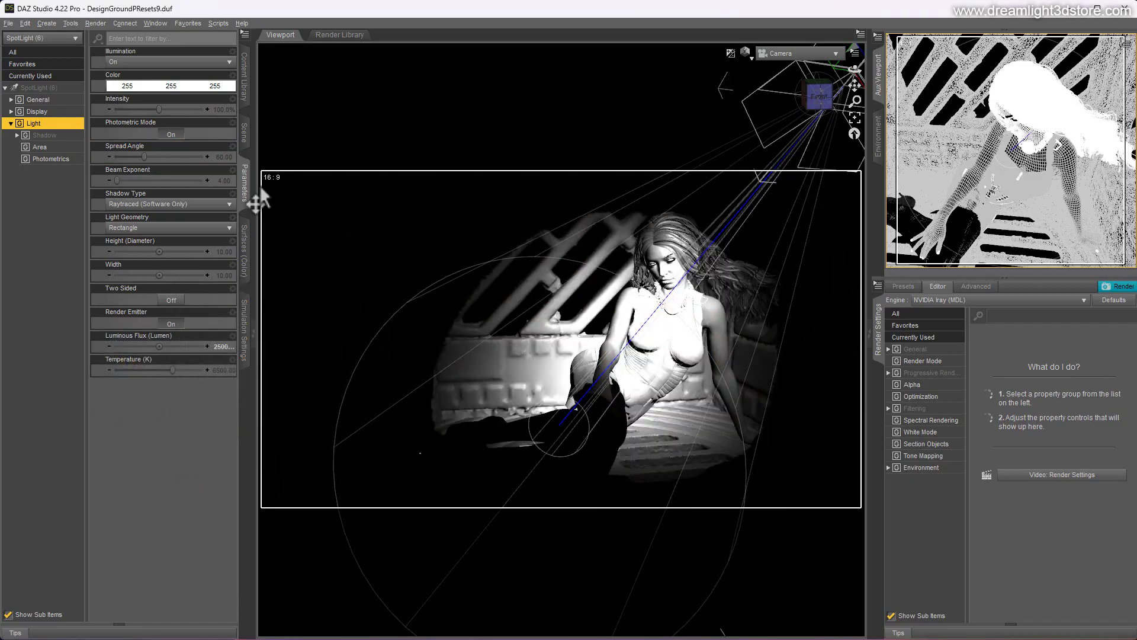
left_click(244, 133)
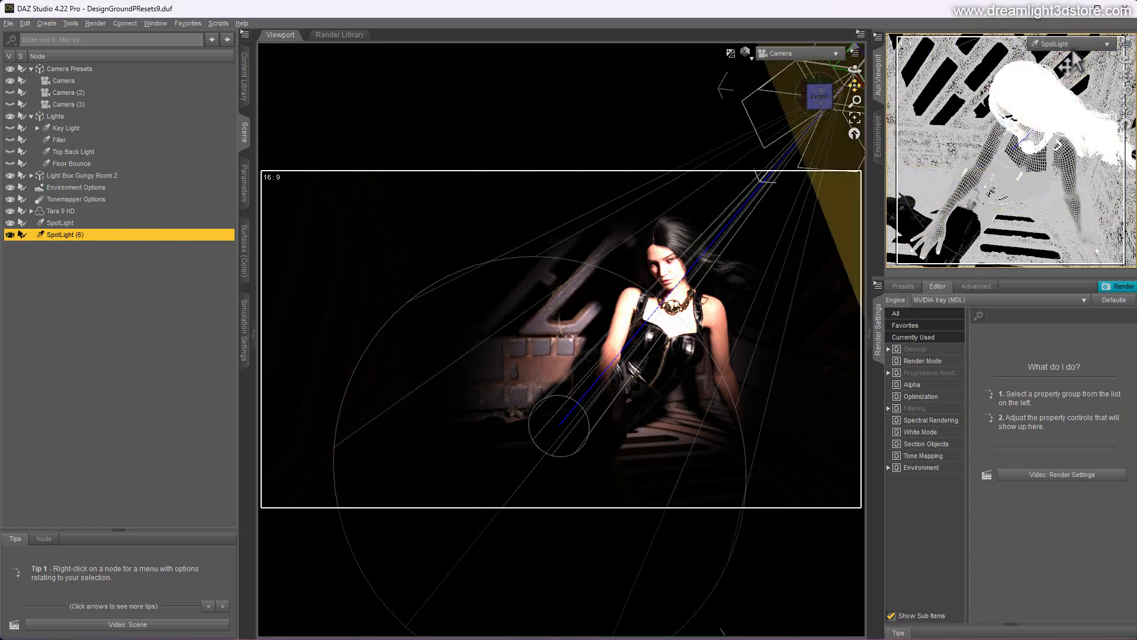
Step: Look through SpotLight (6) in the Aux Viewport and re-aim it at the grated wall
left_click(1077, 44)
left_click(1061, 253)
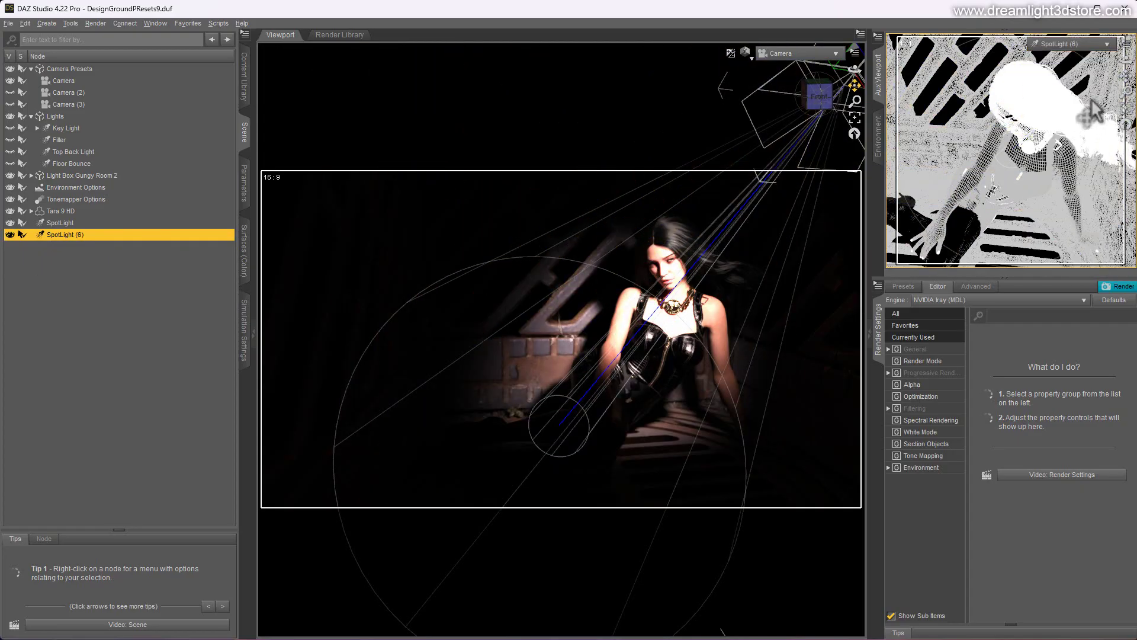
left_click_drag(1125, 77, 1111, 82)
left_click(1110, 88)
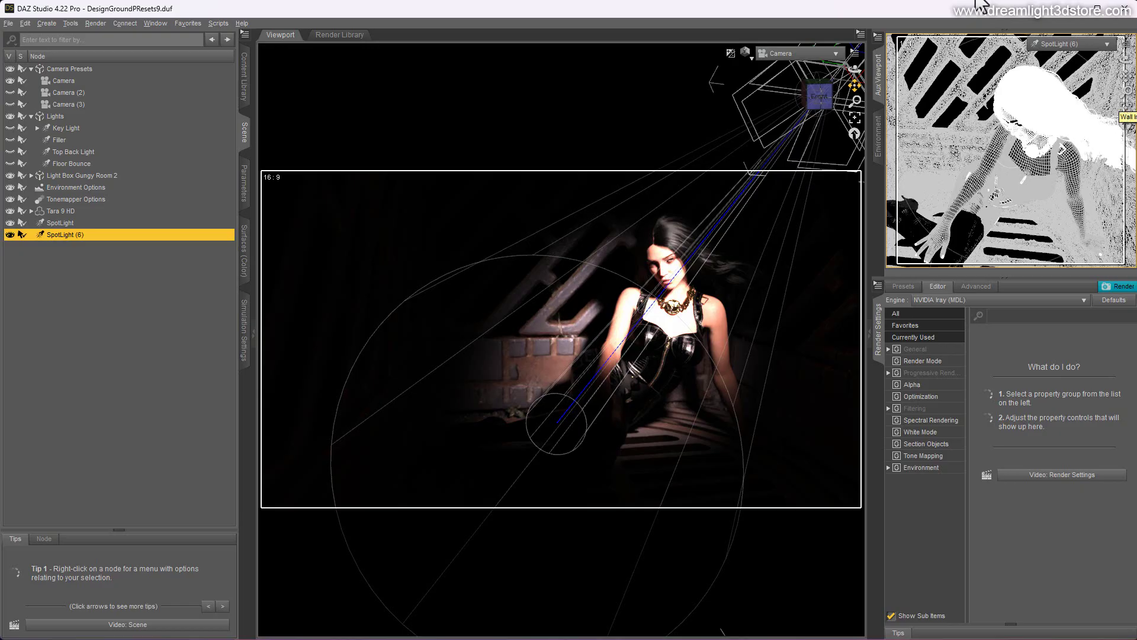
Step: Check the original SpotLight's light properties, then pan its Aux Viewport view
left_click(71, 224)
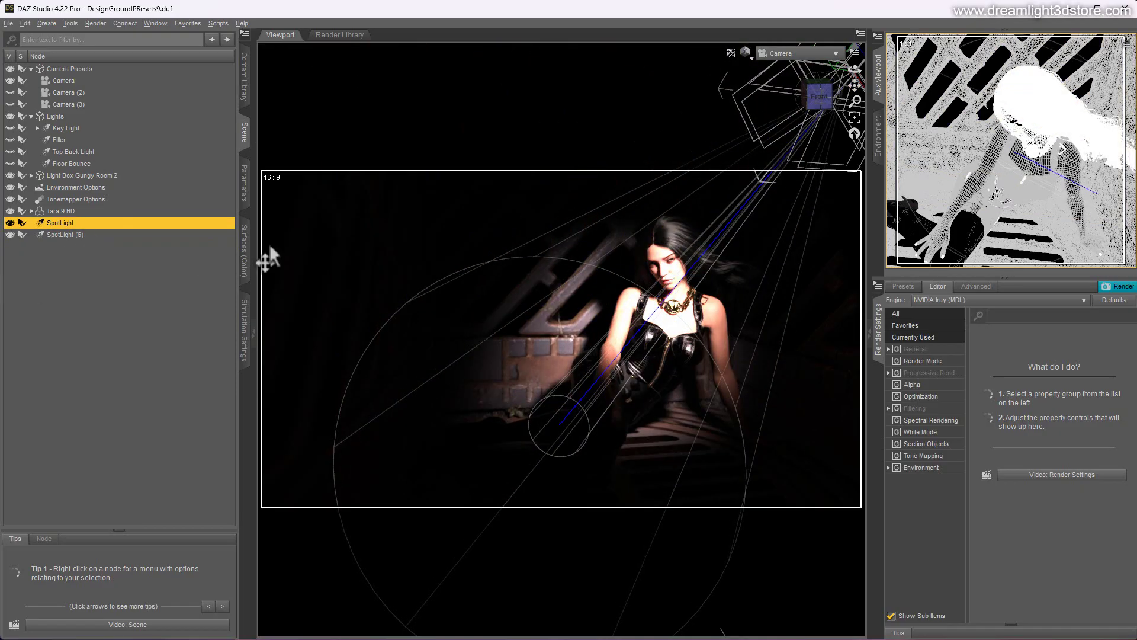
left_click(243, 188)
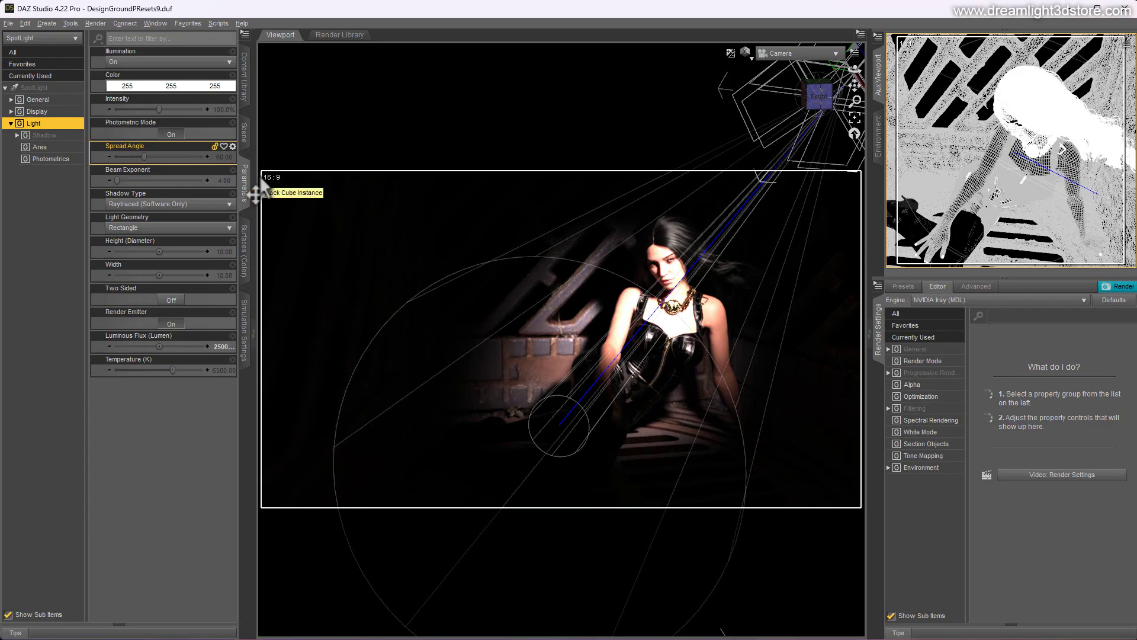
left_click(244, 137)
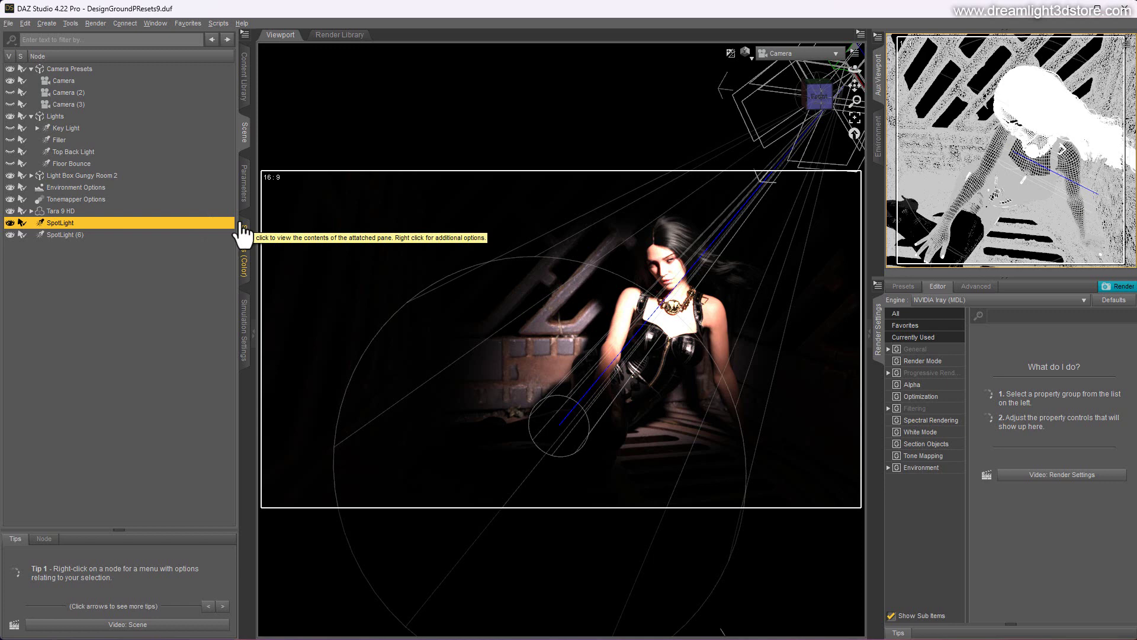
mouse_move(1125, 74)
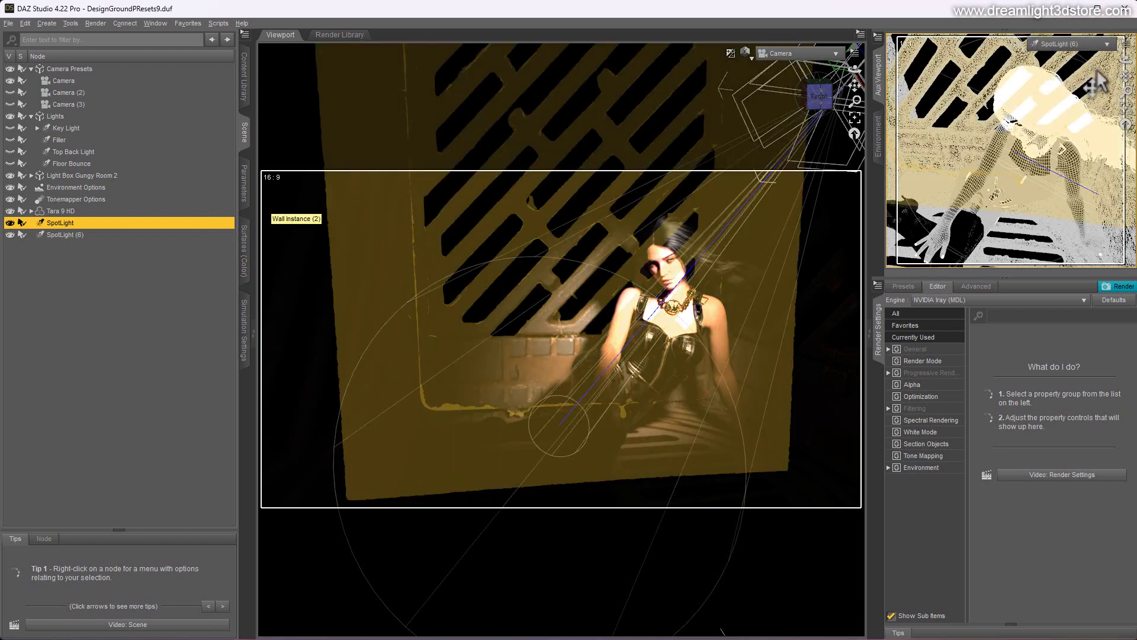
left_click_drag(1125, 74, 1126, 75)
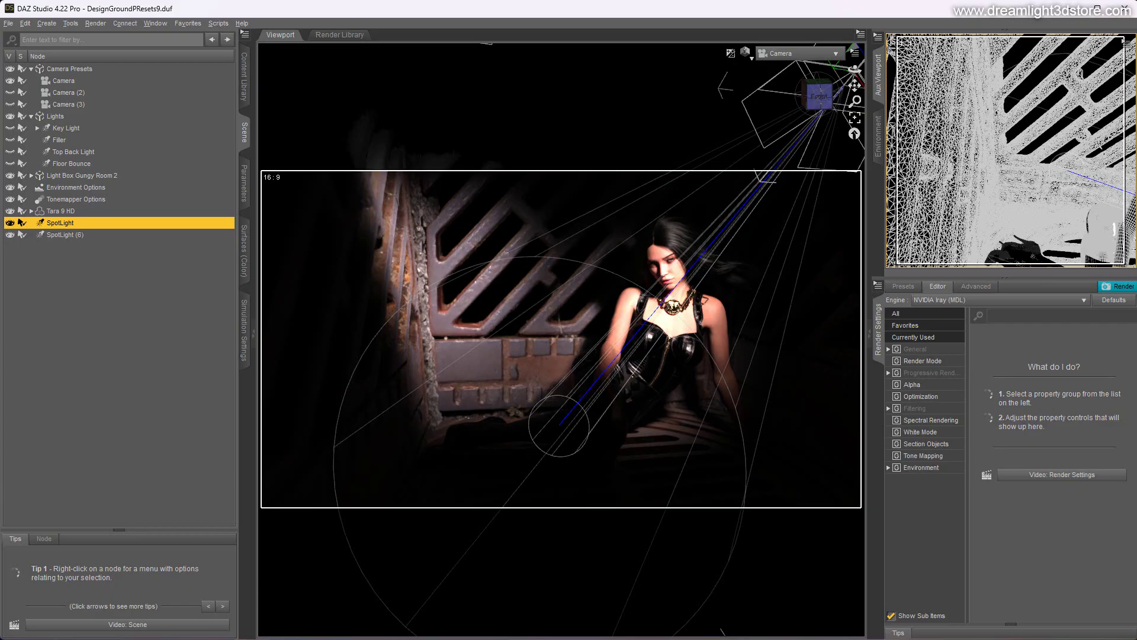
Step: Select SpotLight (6) and narrow its spread angle to 45, then to 30
left_click(71, 234)
left_click(243, 183)
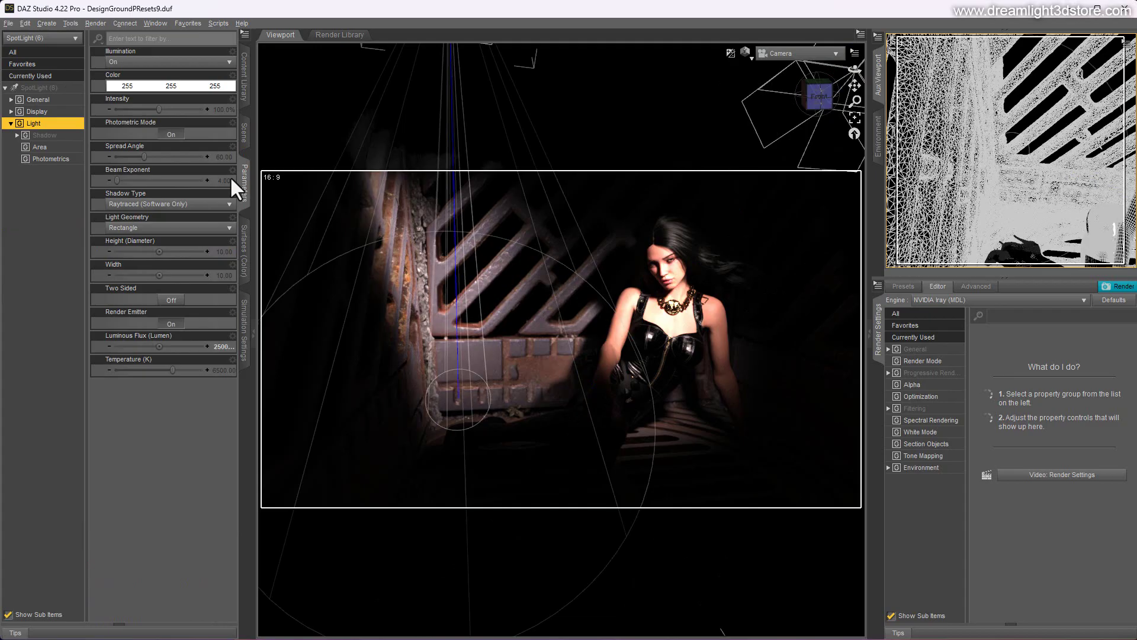
left_click(219, 157)
type("45")
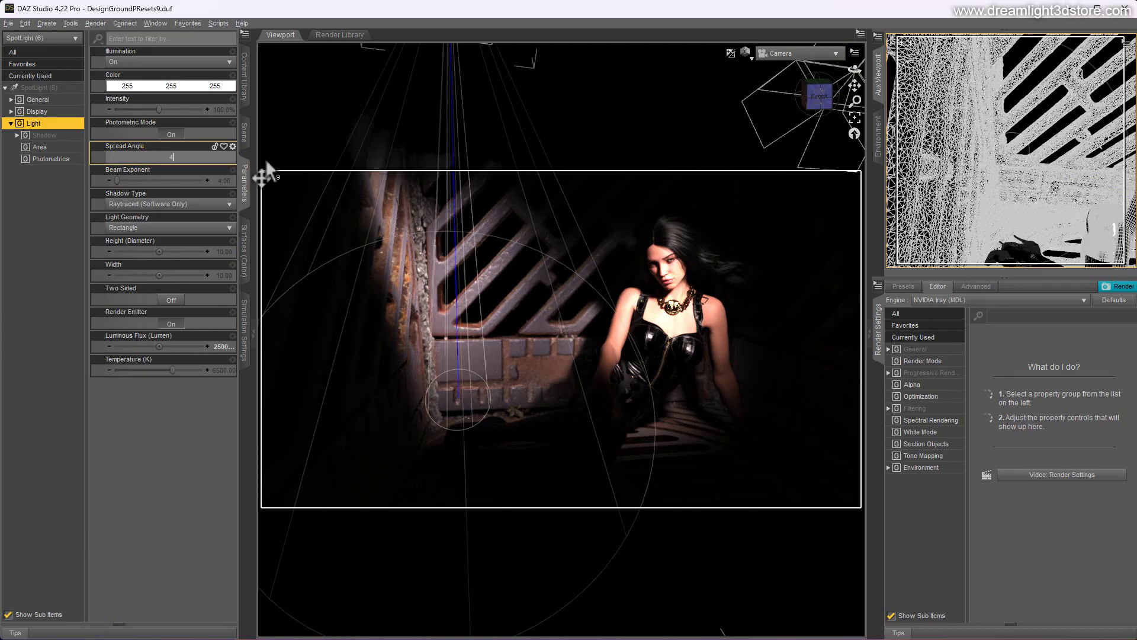
key("Return")
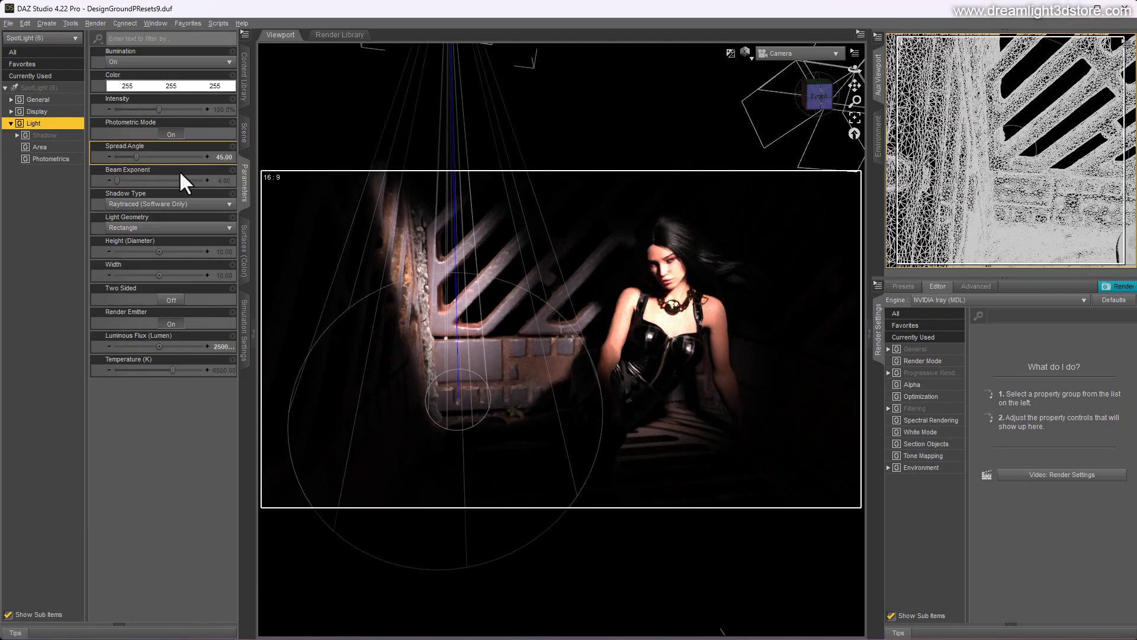
left_click(223, 158)
type("30")
key("Return")
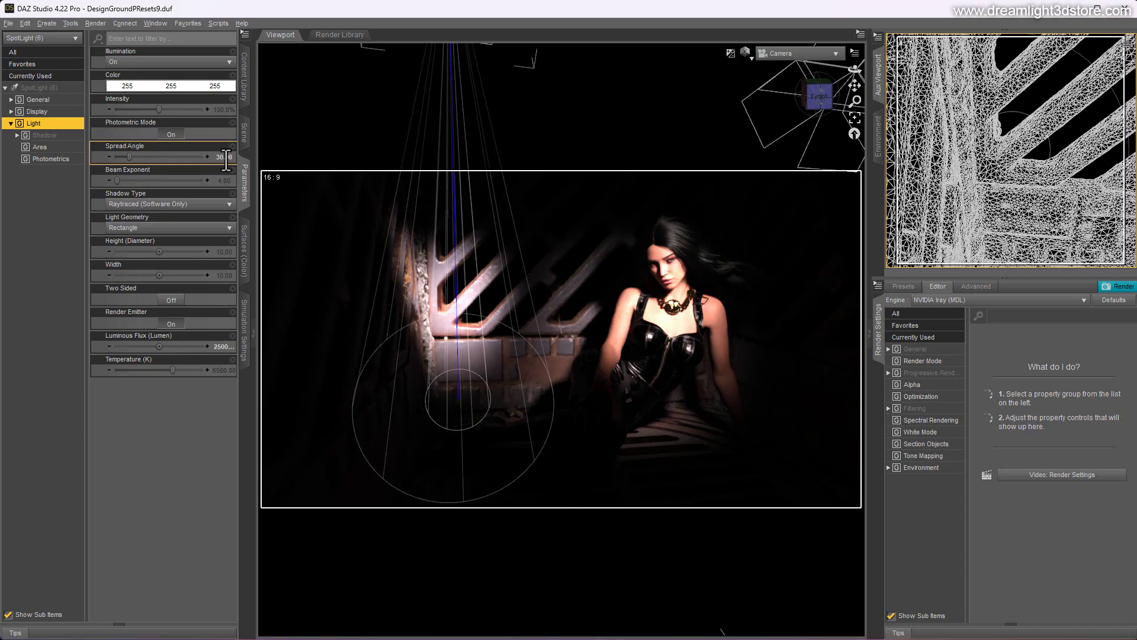
Step: Halve SpotLight (6)'s intensity to 50%
left_click(217, 110)
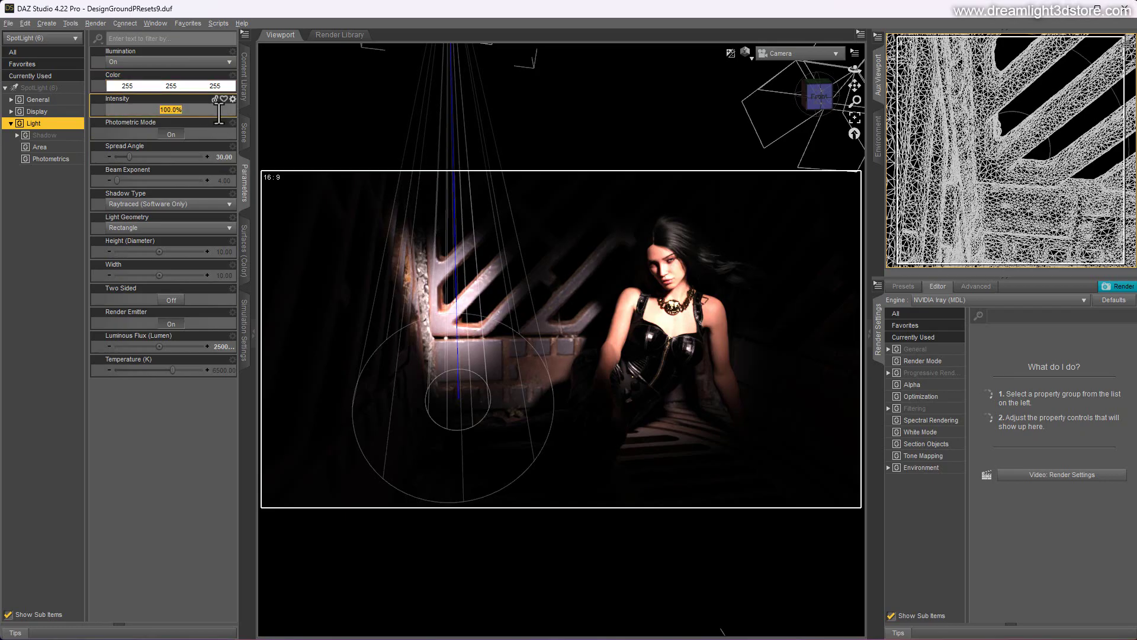
type("50")
key("Return")
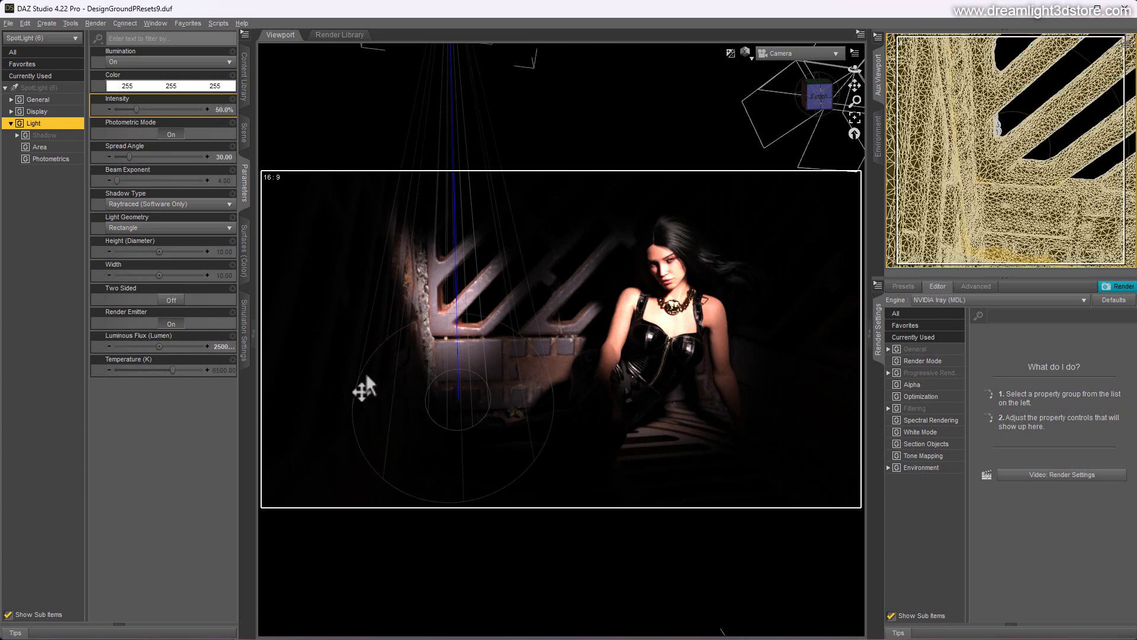
Step: Check the scene through Camera (2), return to Camera, and set SpotLight (6) intensity to 25%
left_click(797, 53)
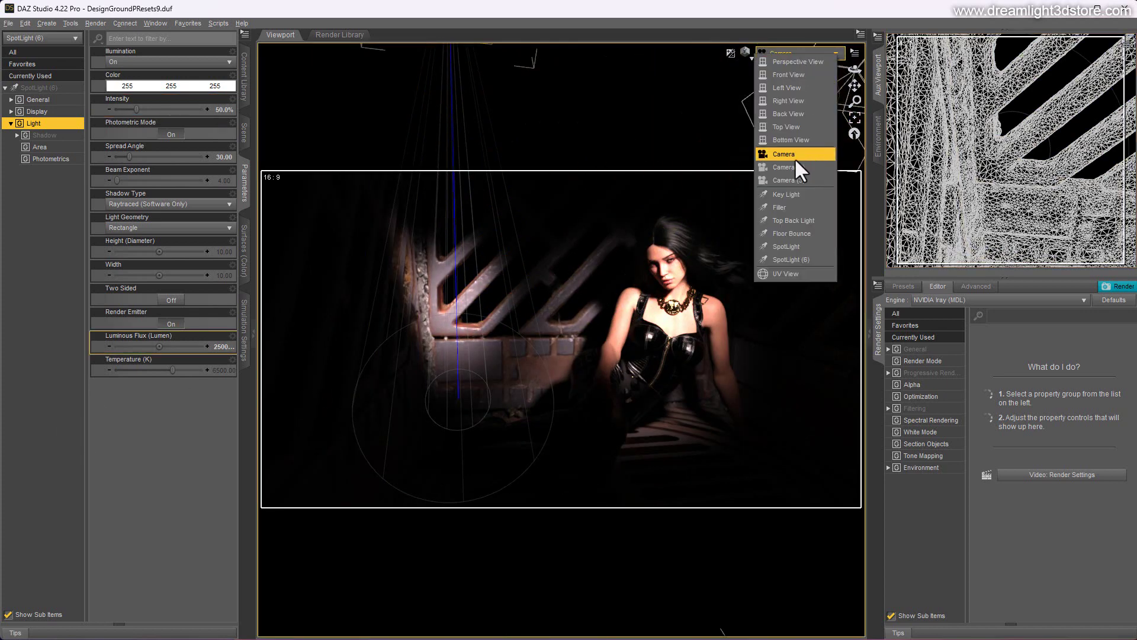
left_click(794, 155)
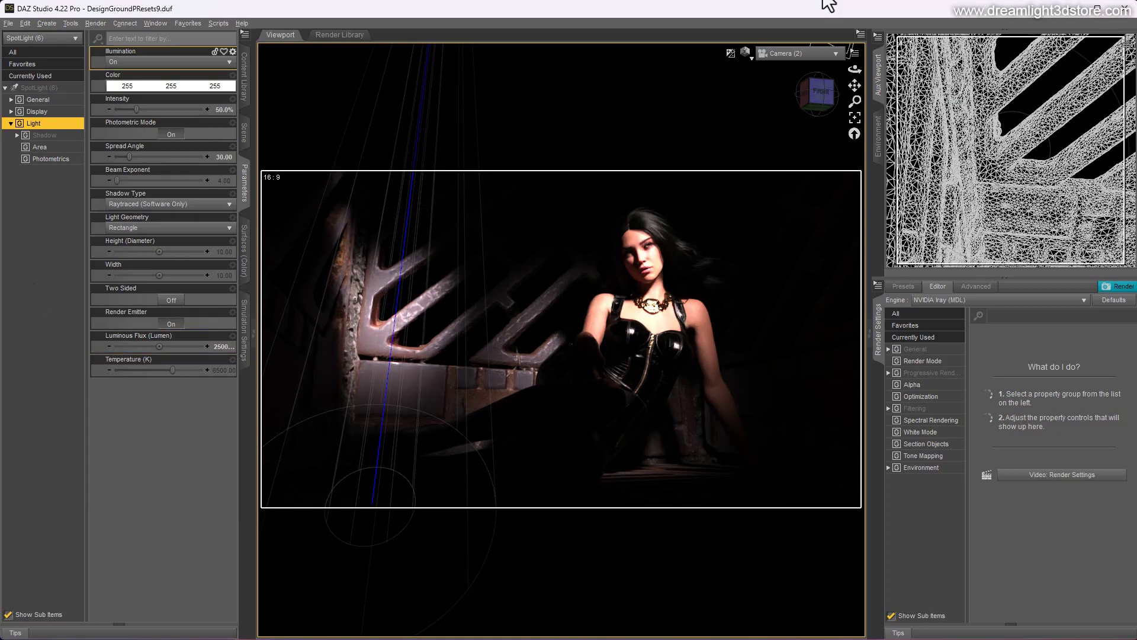
left_click(793, 53)
left_click(775, 154)
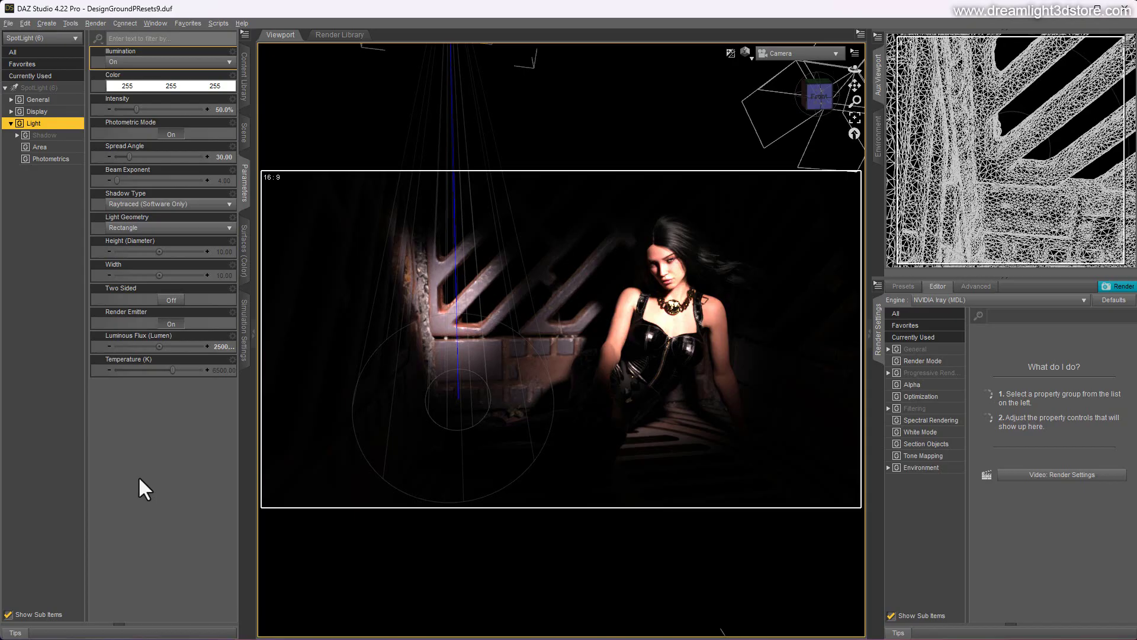
left_click(223, 108)
key("Return")
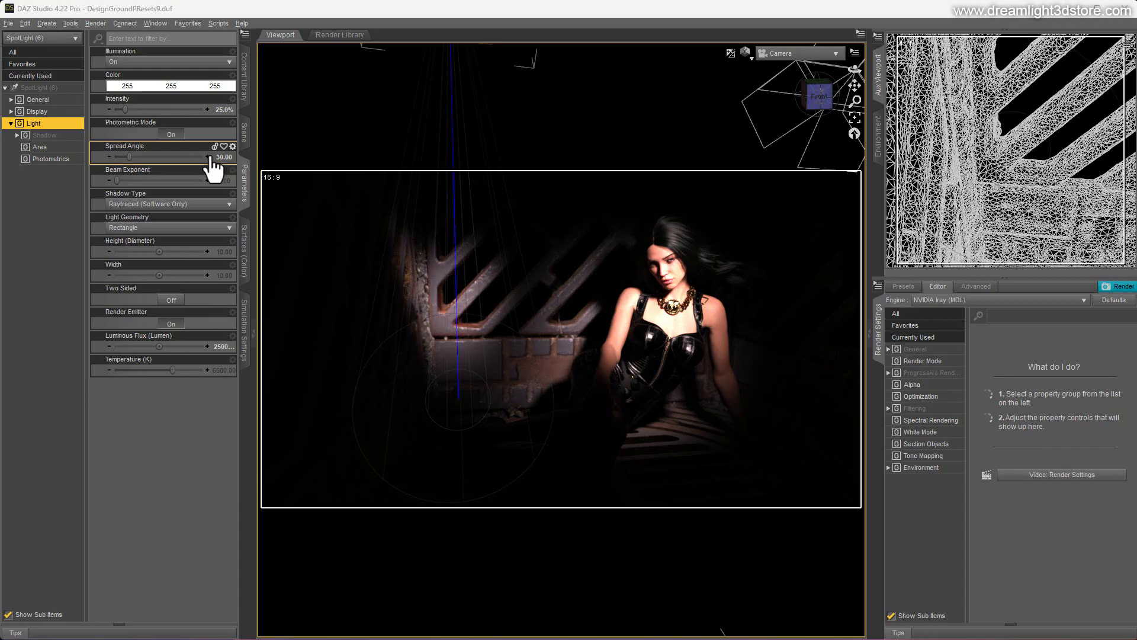
Step: Try a 10 spread angle on SpotLight (6), undo back to 30, and view through Camera (2)
left_click(222, 155)
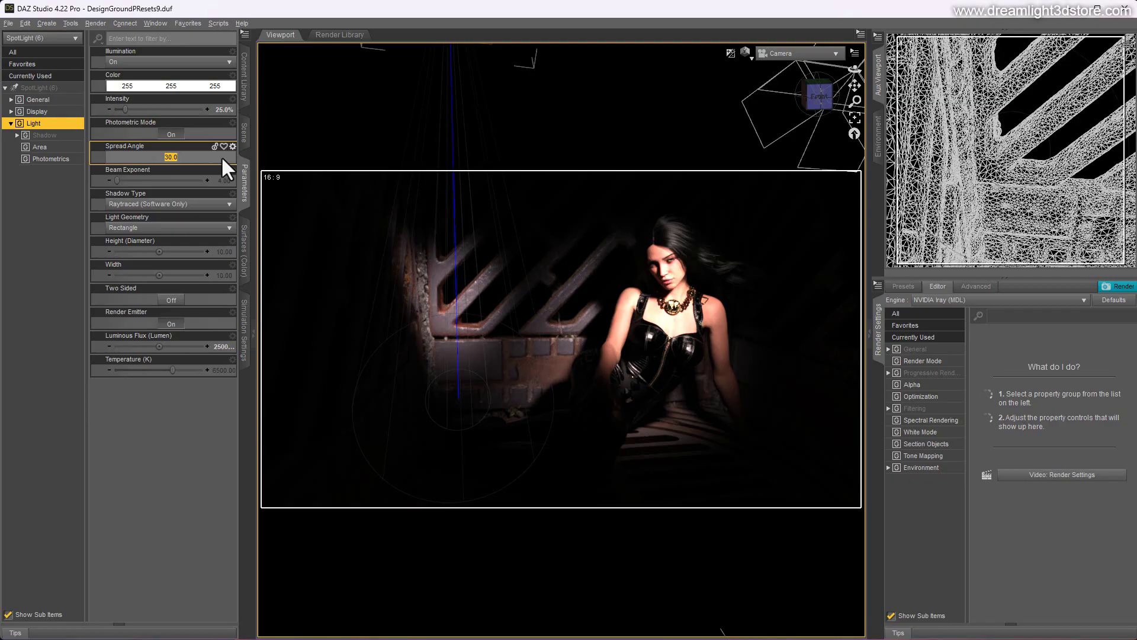
type("10")
key("Return")
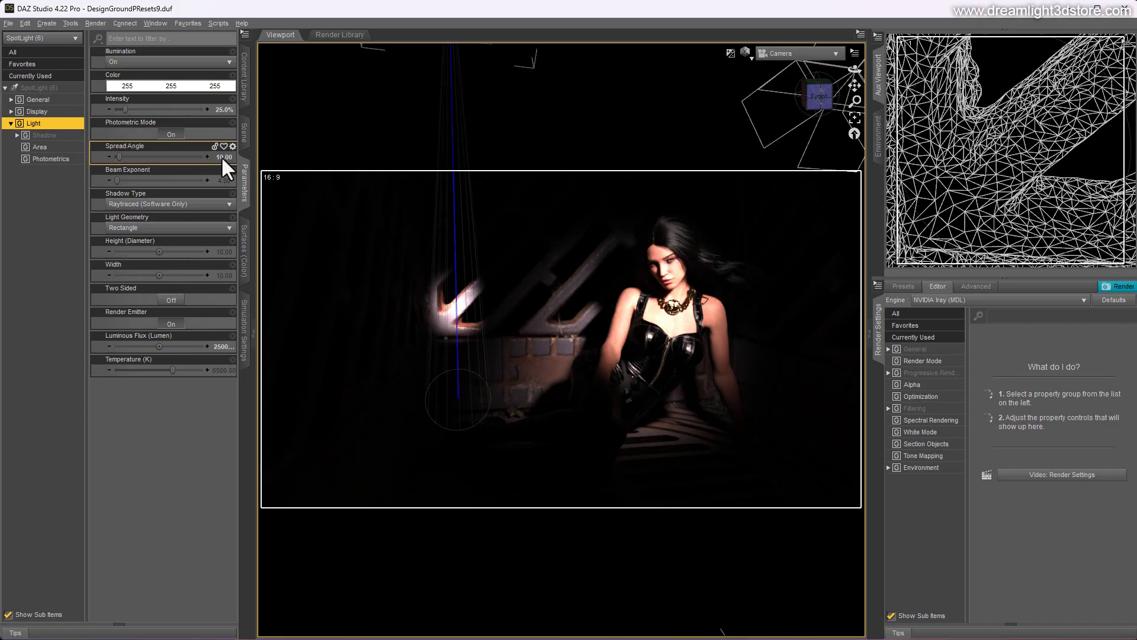
left_click(25, 23)
left_click(33, 34)
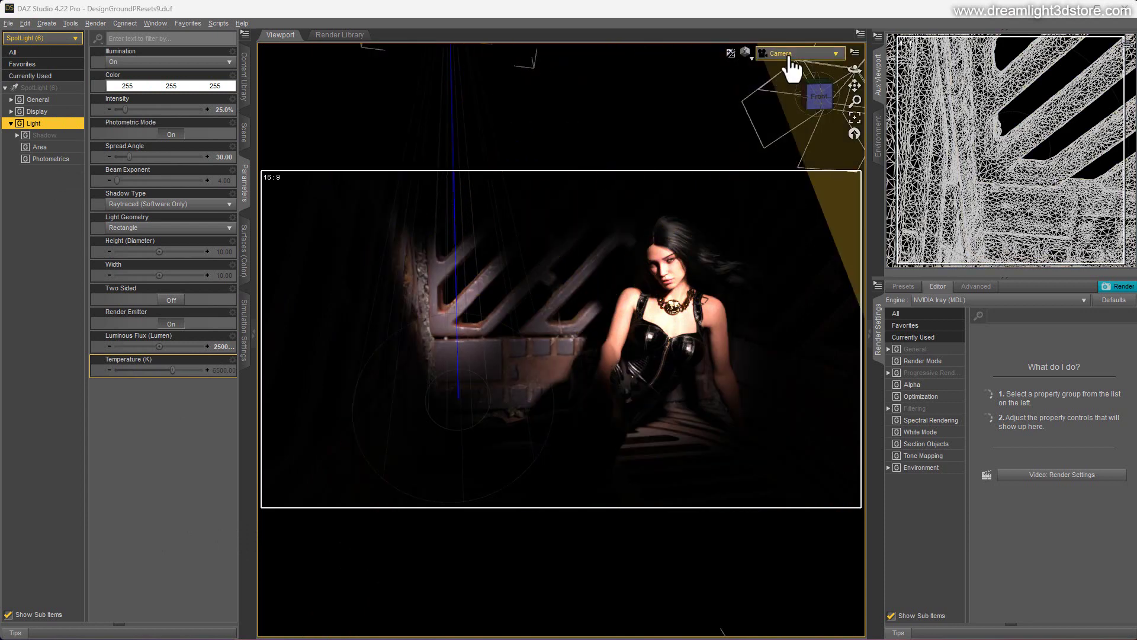
left_click(788, 54)
left_click(780, 168)
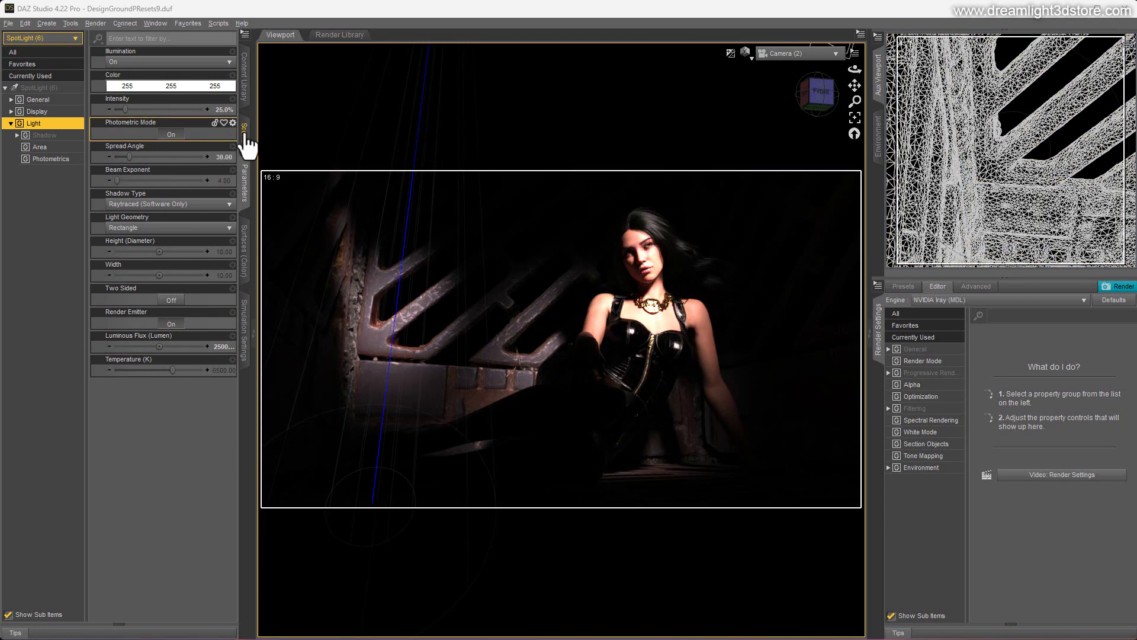
left_click(221, 109)
type("200")
key("Return")
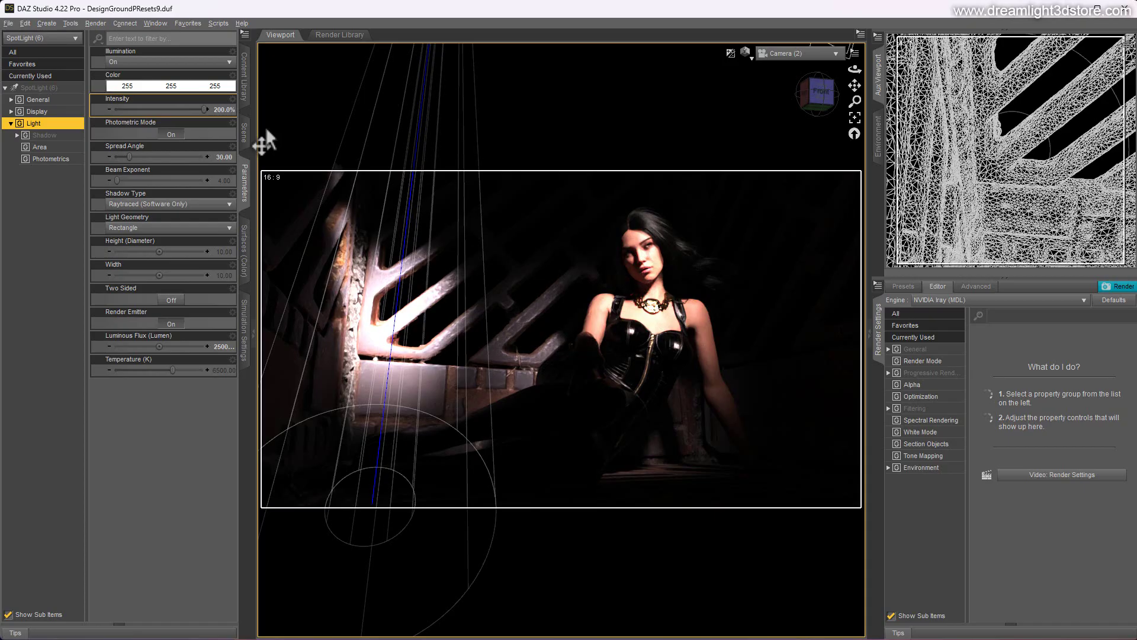
left_click(25, 23)
left_click(29, 32)
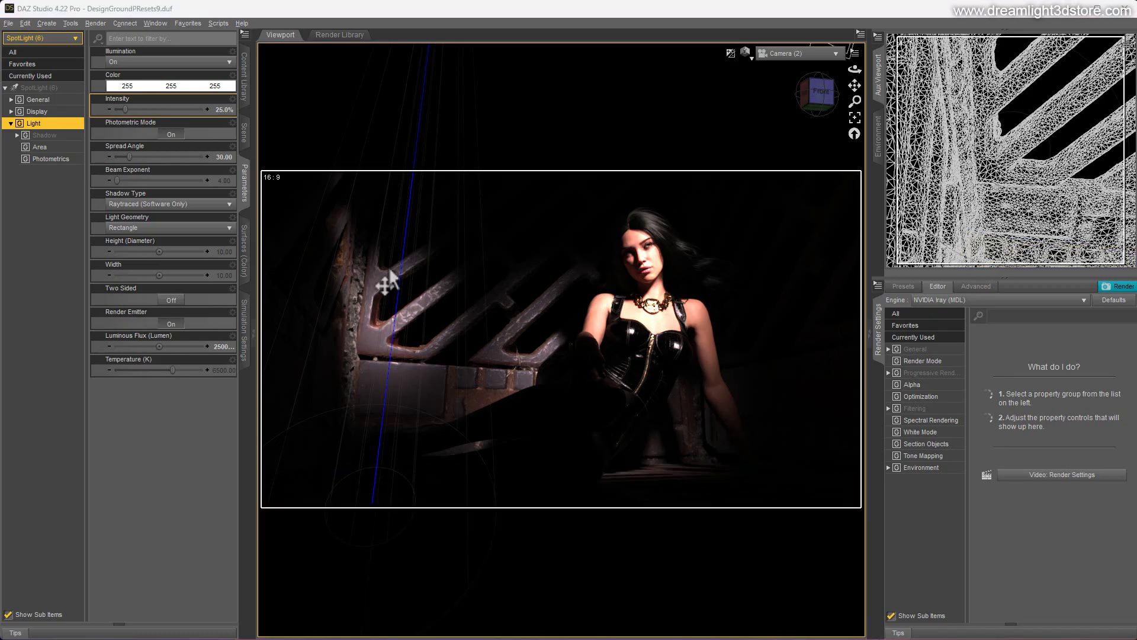
Step: In the Scene list, hide SpotLight (6) and switch the Key Light back on
left_click(244, 133)
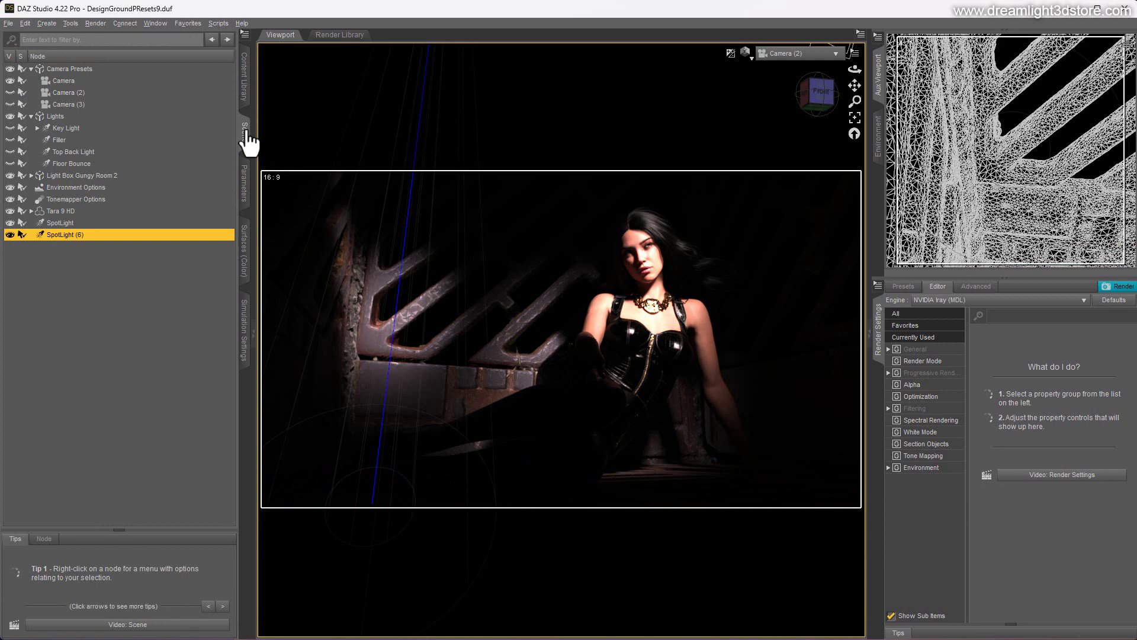
left_click(10, 235)
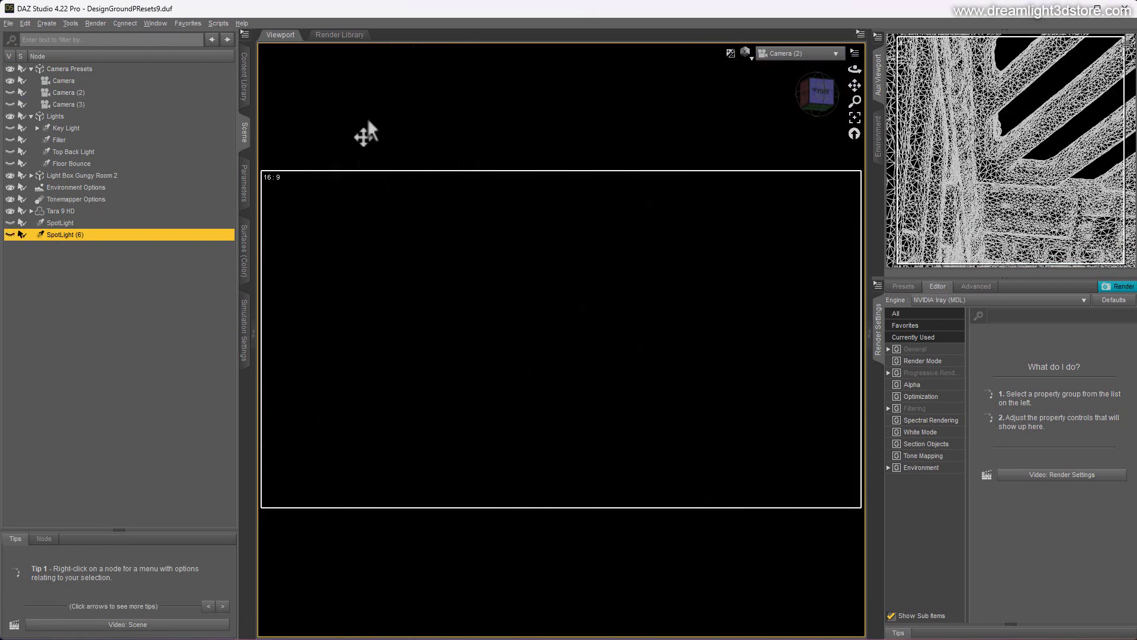
left_click(11, 128)
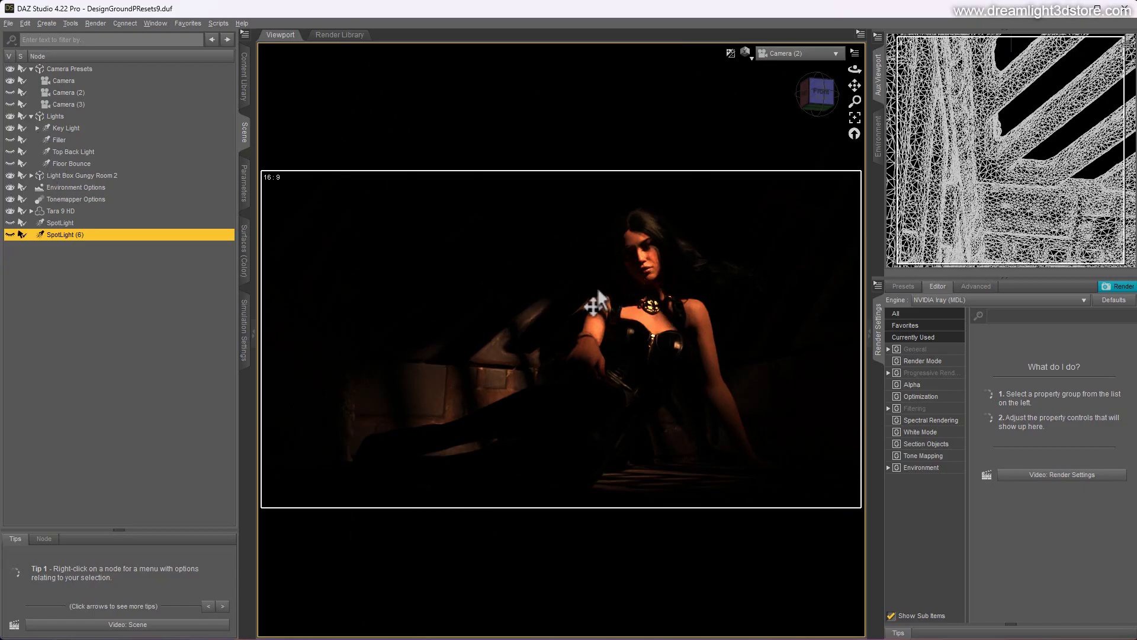
Step: Set the auxiliary viewport to look from the Key Light with Texture Shaded display
mouse_move(1069, 68)
left_click(1065, 45)
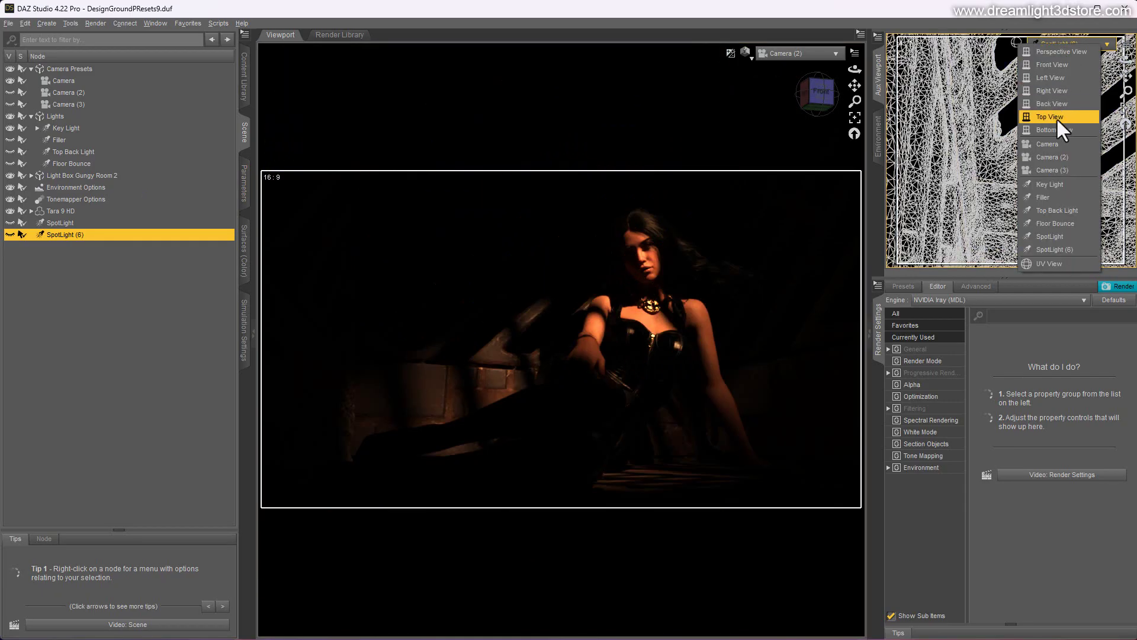
left_click(1051, 194)
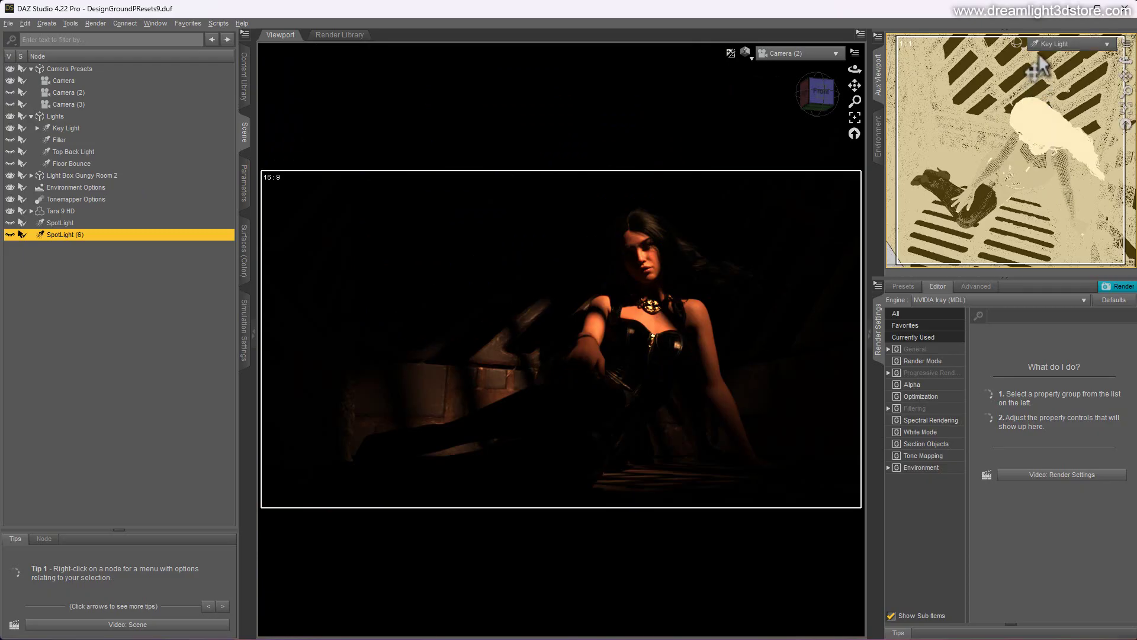
left_click(1016, 43)
left_click(1002, 161)
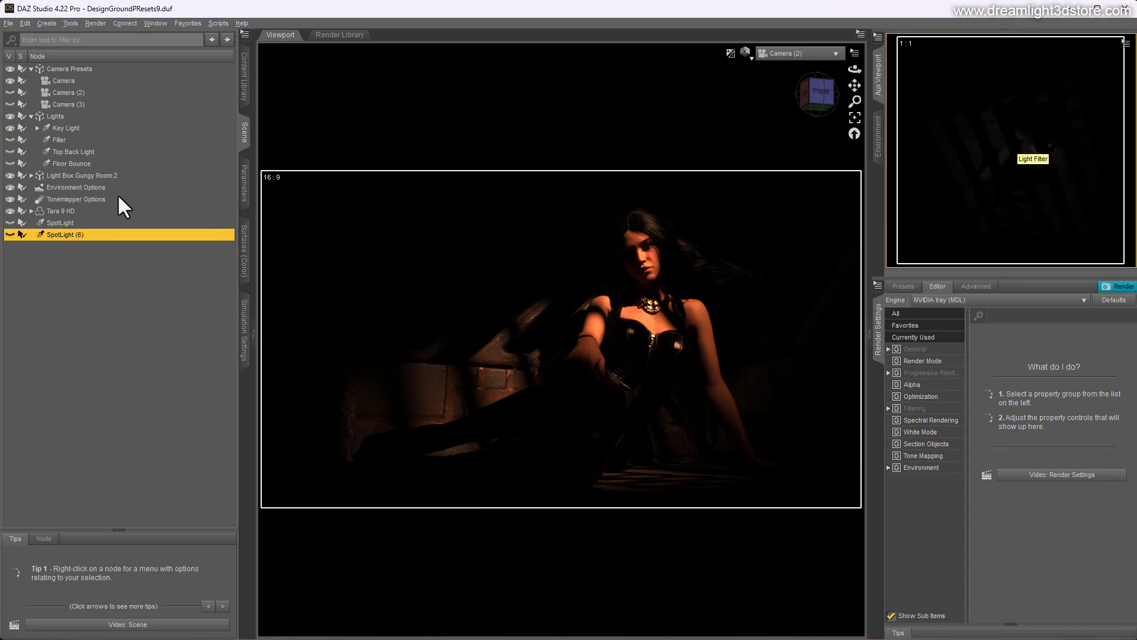
left_click(37, 128)
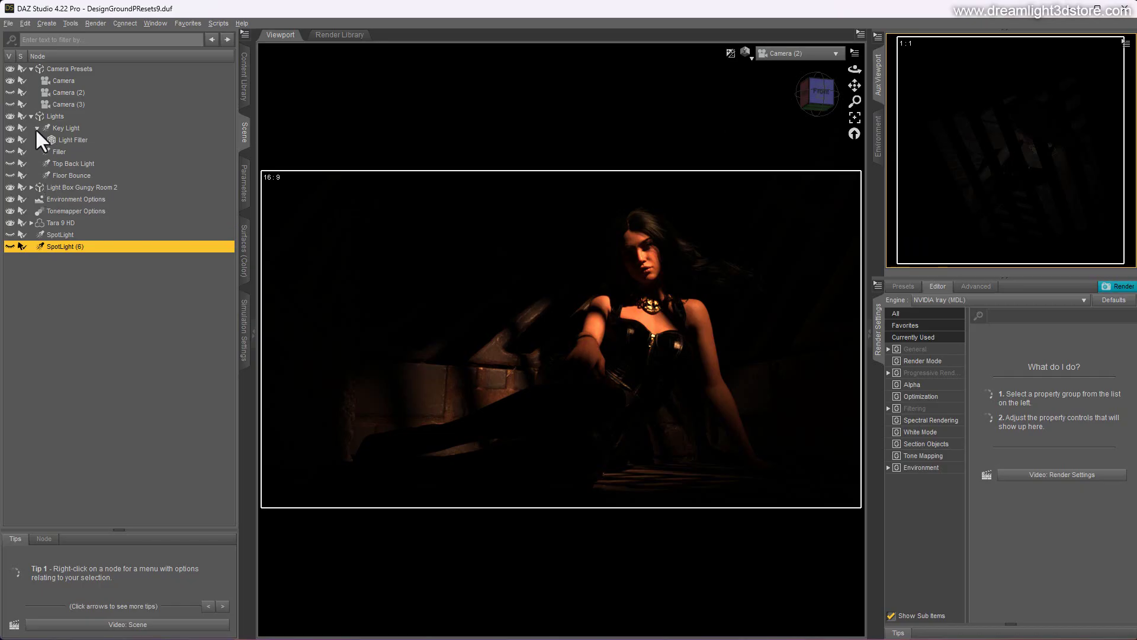
left_click(66, 139)
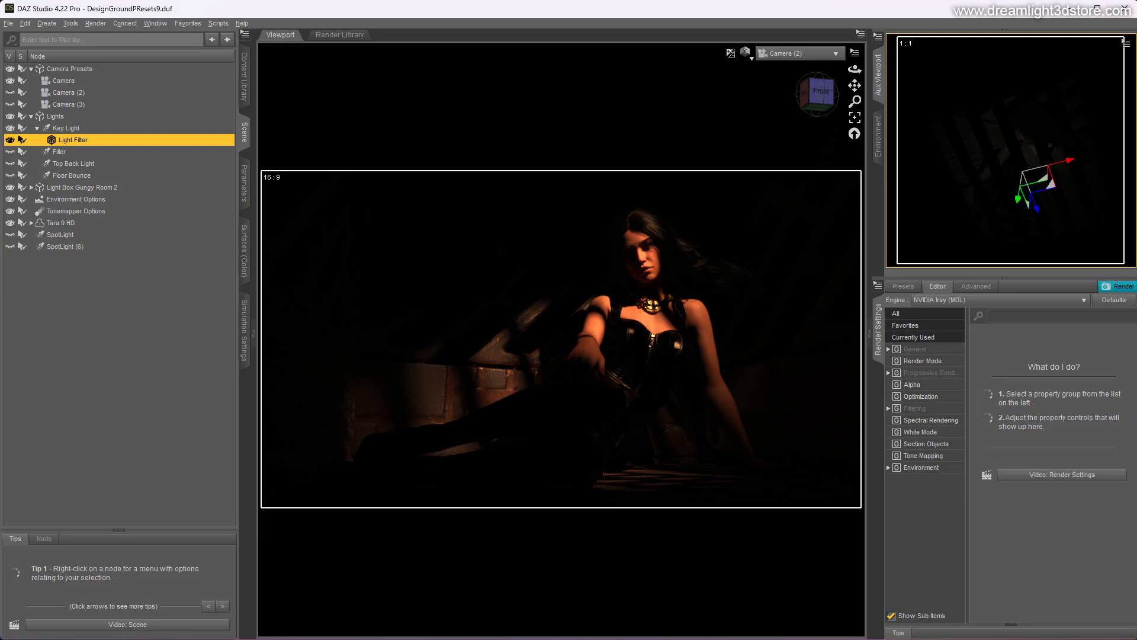
left_click(244, 248)
left_click(38, 99)
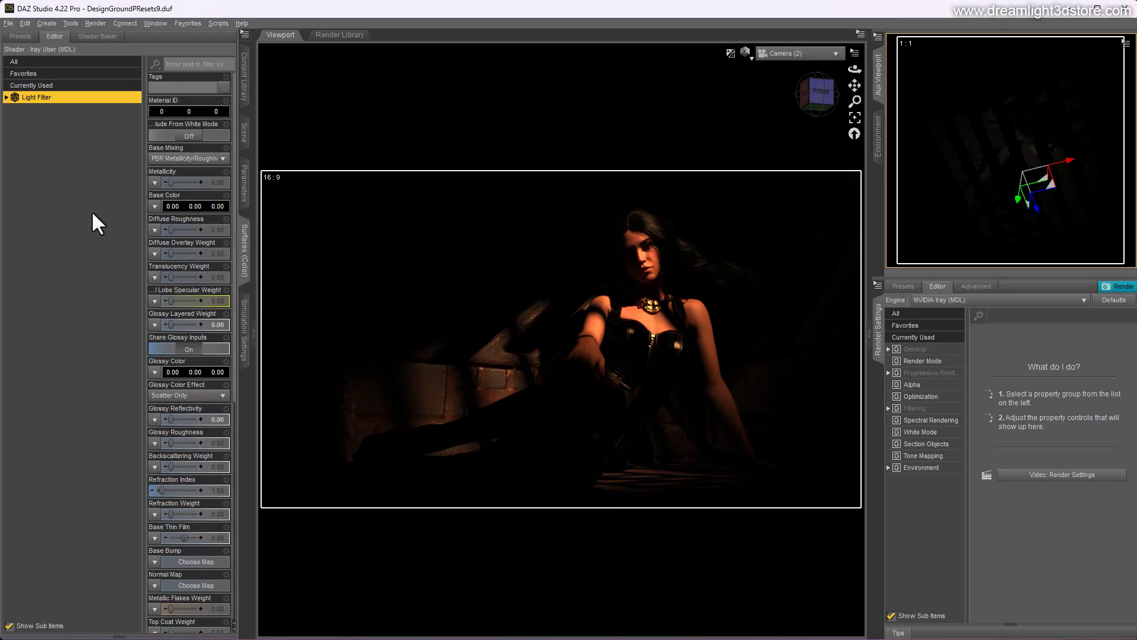
left_click(7, 98)
scroll(184, 379, "down", 10)
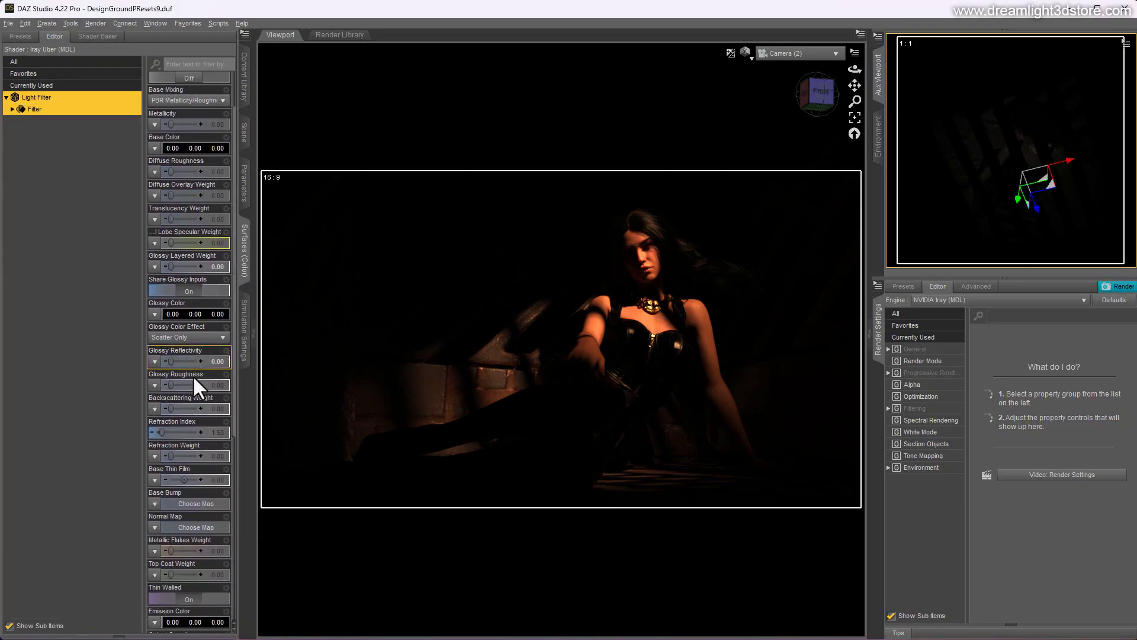
scroll(176, 408, "down", 1)
mouse_move(155, 350)
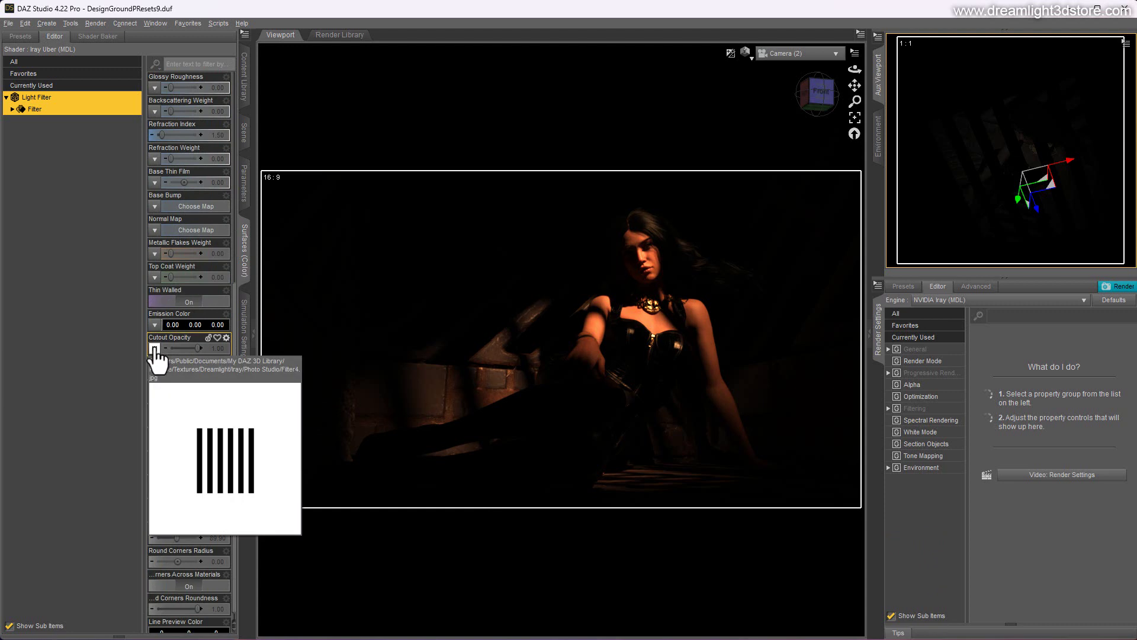
left_click(249, 137)
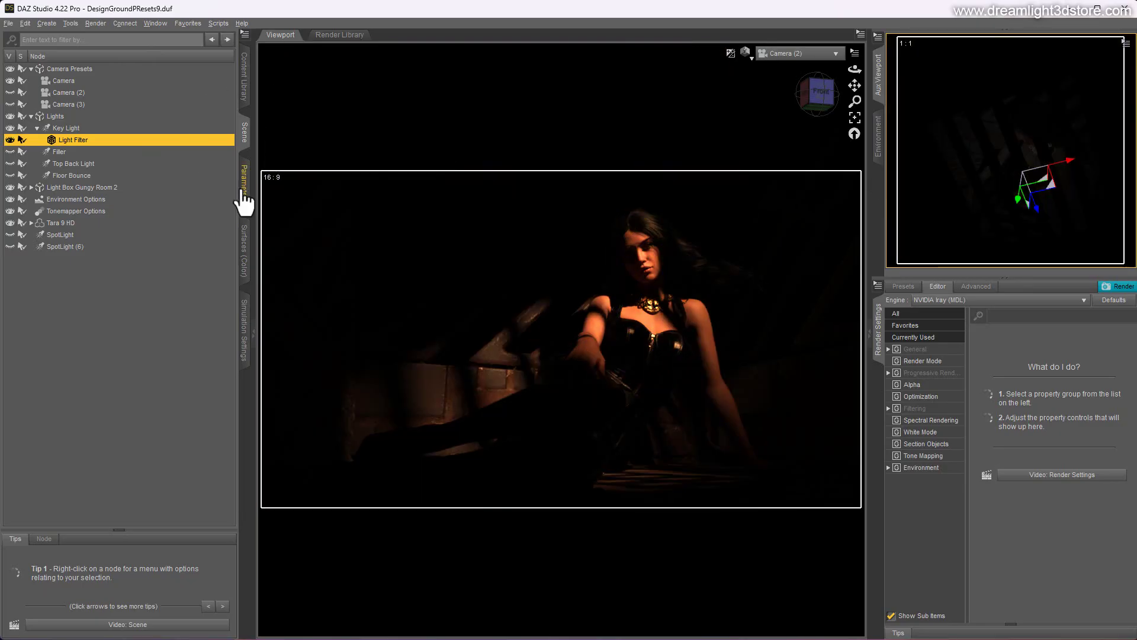
Step: Rotate the light filter around its vertical axis in the Aux Viewport to shift its stripes
left_click(242, 192)
left_click(47, 137)
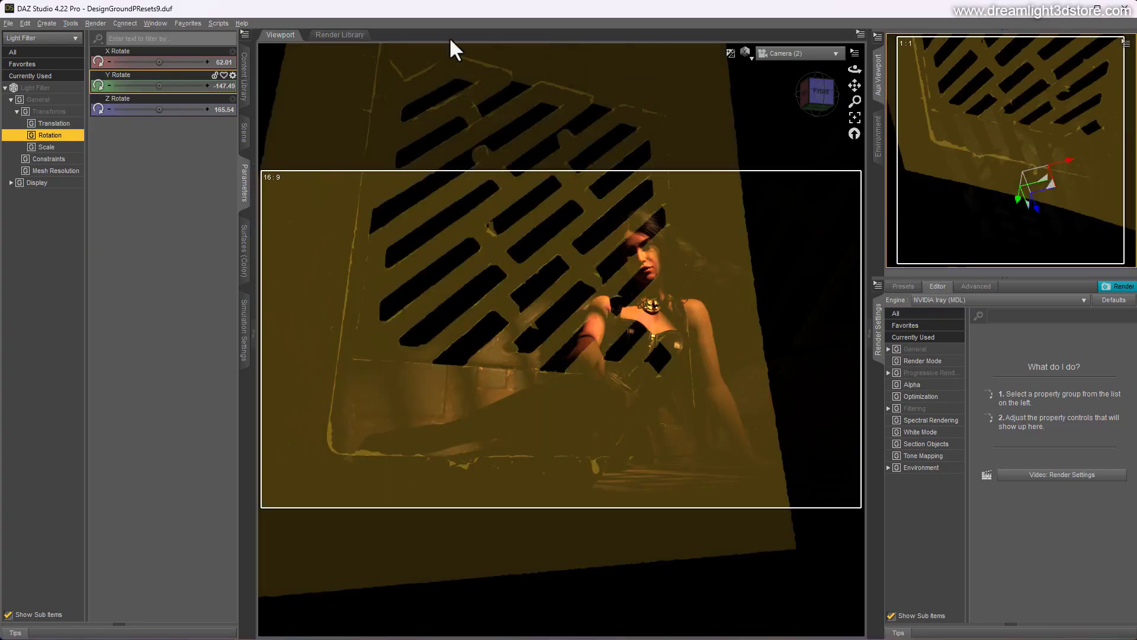
left_click(70, 23)
left_click(89, 80)
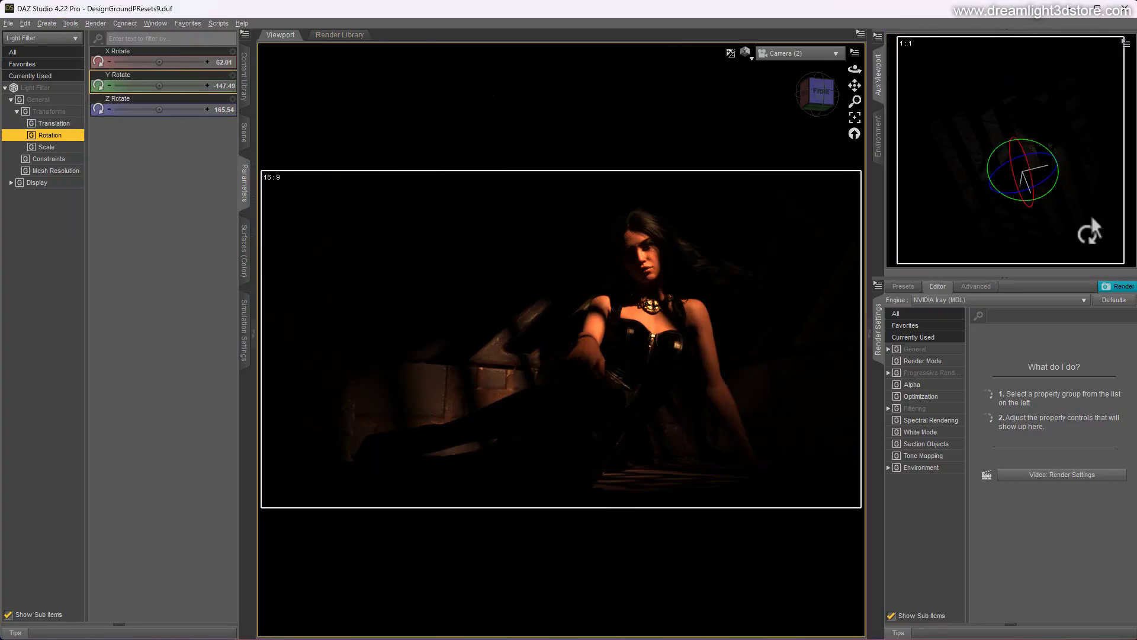
left_click_drag(1038, 144, 1021, 137)
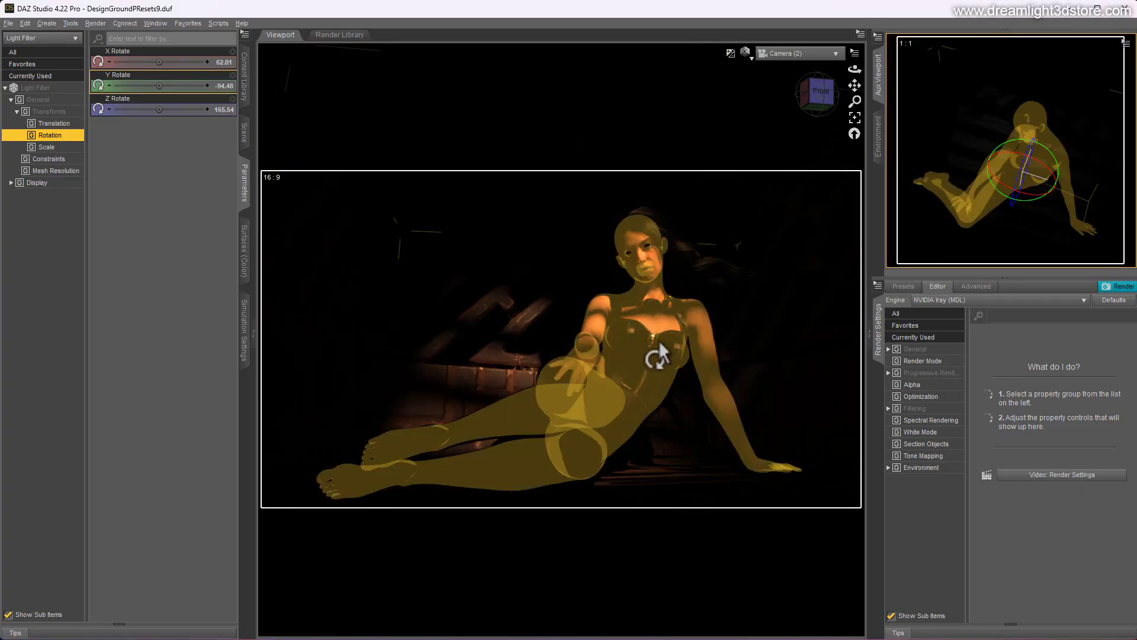
left_click_drag(1019, 140, 1000, 141)
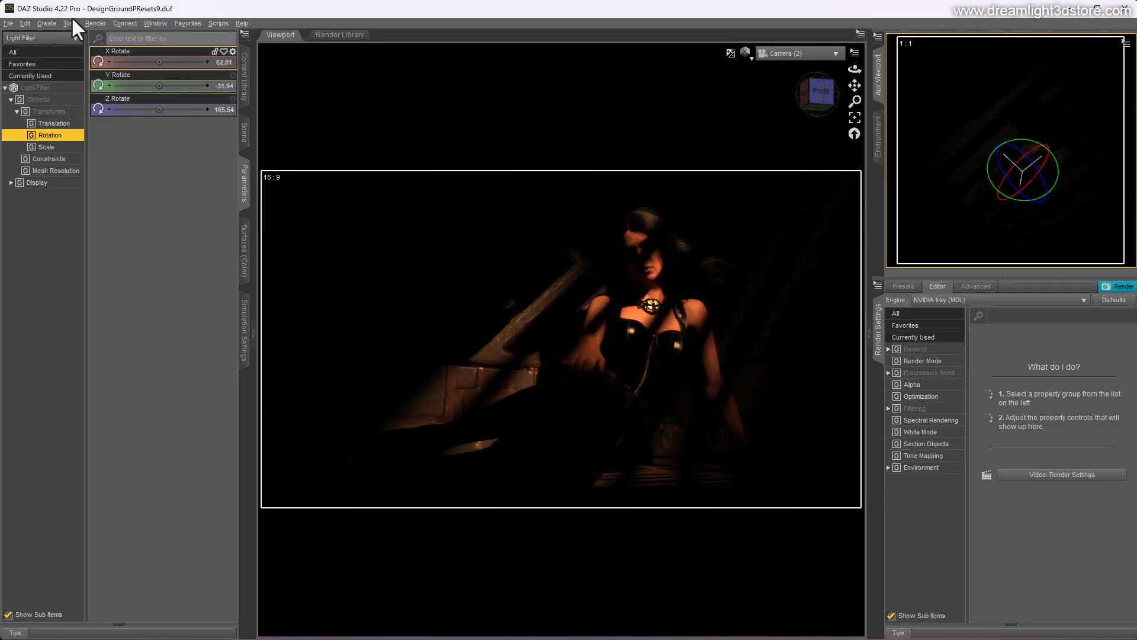
Step: Undo the rotations to restore the light filter's Y Rotate to -147.49
left_click(24, 22)
left_click(27, 37)
left_click(25, 23)
left_click(29, 37)
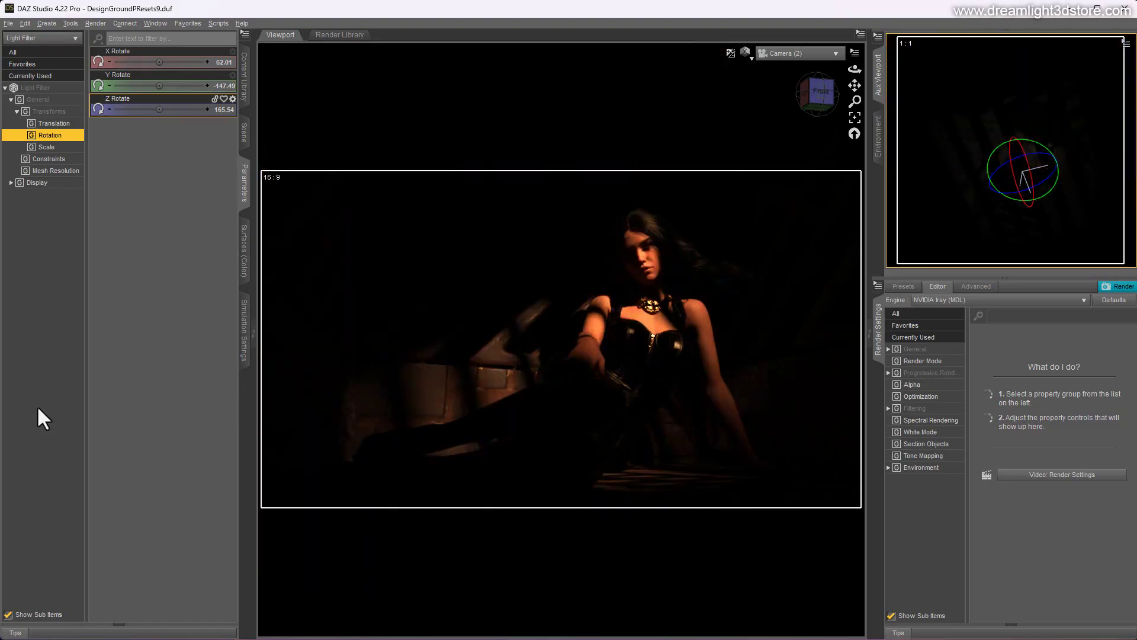
Step: Enable the Filler, Top Back Light and Floor Bounce lights from the Scene list
left_click(244, 138)
left_click(68, 390)
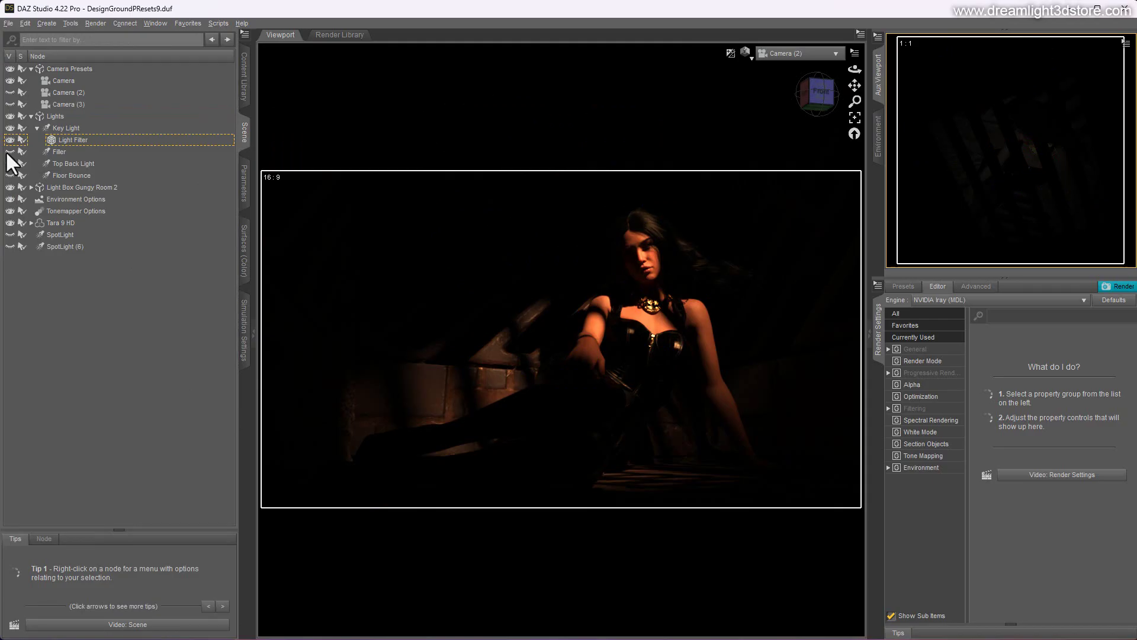
left_click_drag(41, 152, 47, 246)
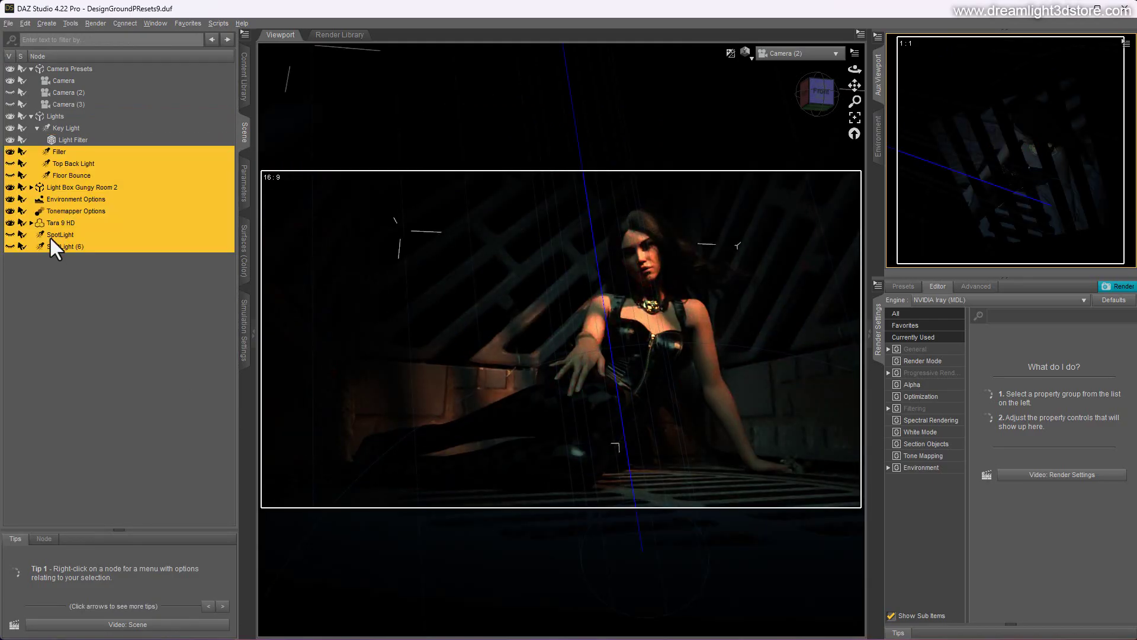
left_click(37, 289)
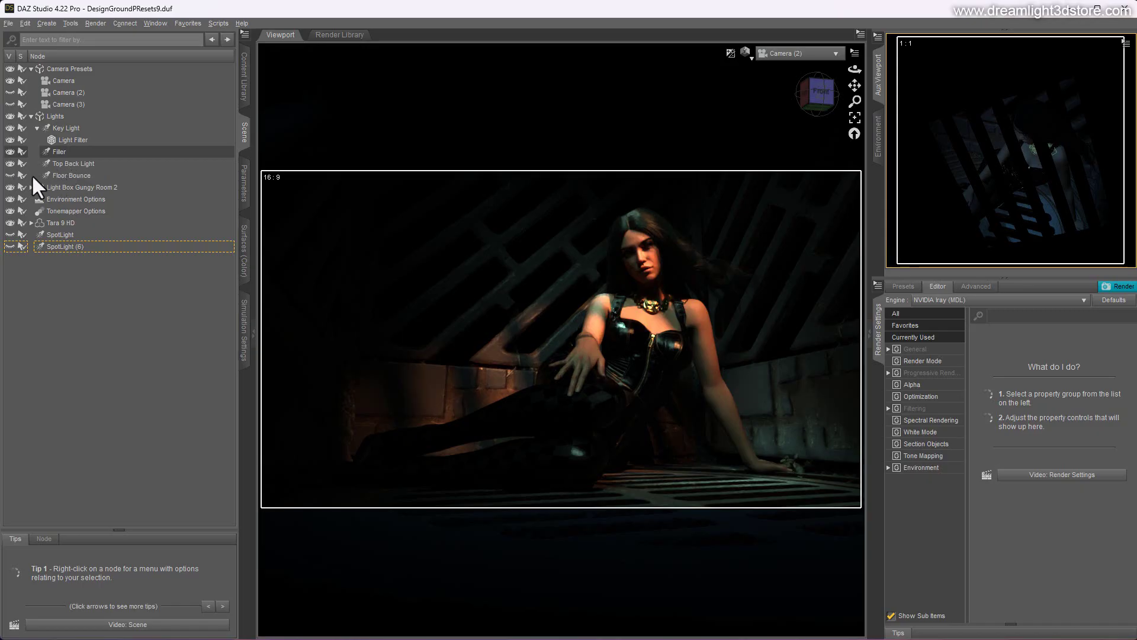
left_click(55, 175)
left_click(11, 176)
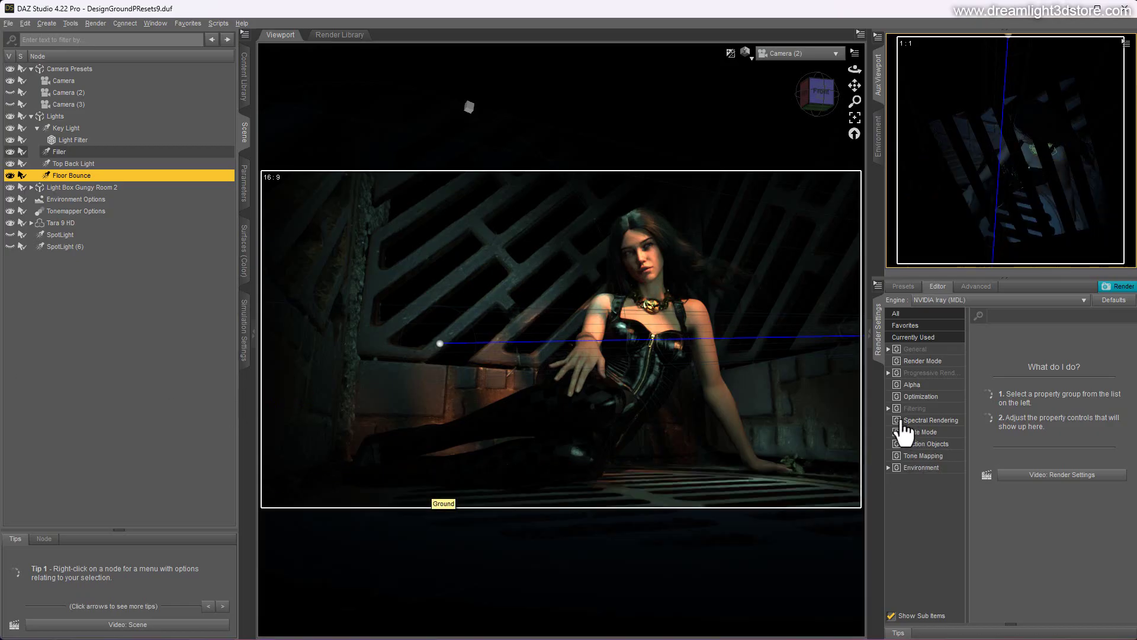
Step: In Render Settings Tone Mapping, set Saturation to 0 for a greyscale render, after briefly trying -1
left_click(77, 350)
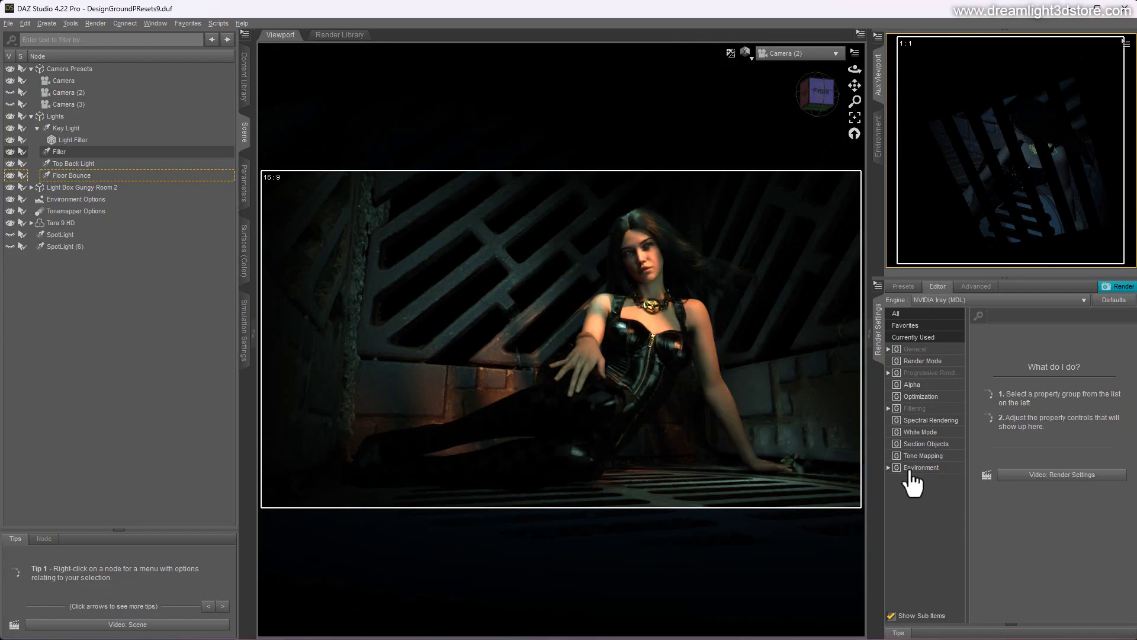
left_click(913, 467)
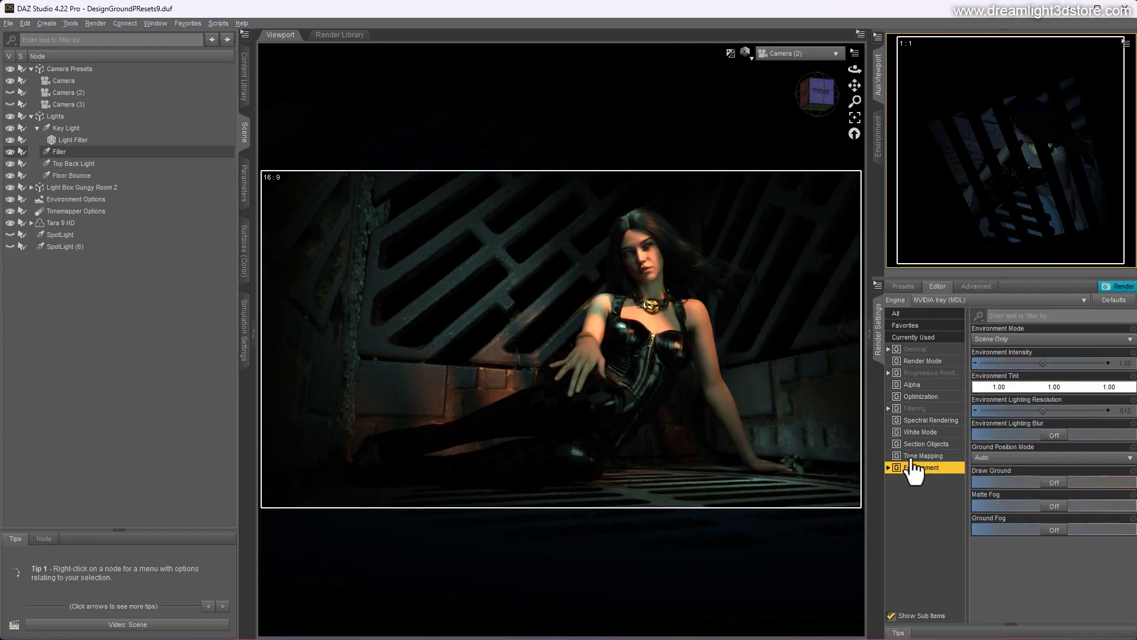
left_click(917, 456)
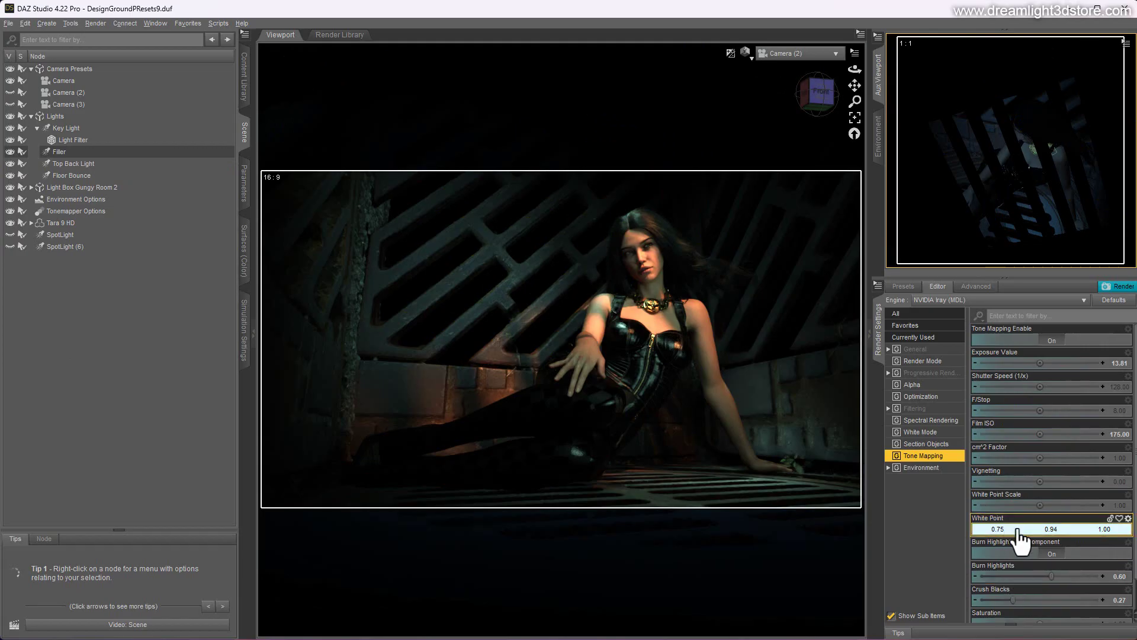
scroll(1020, 536, "down", 1)
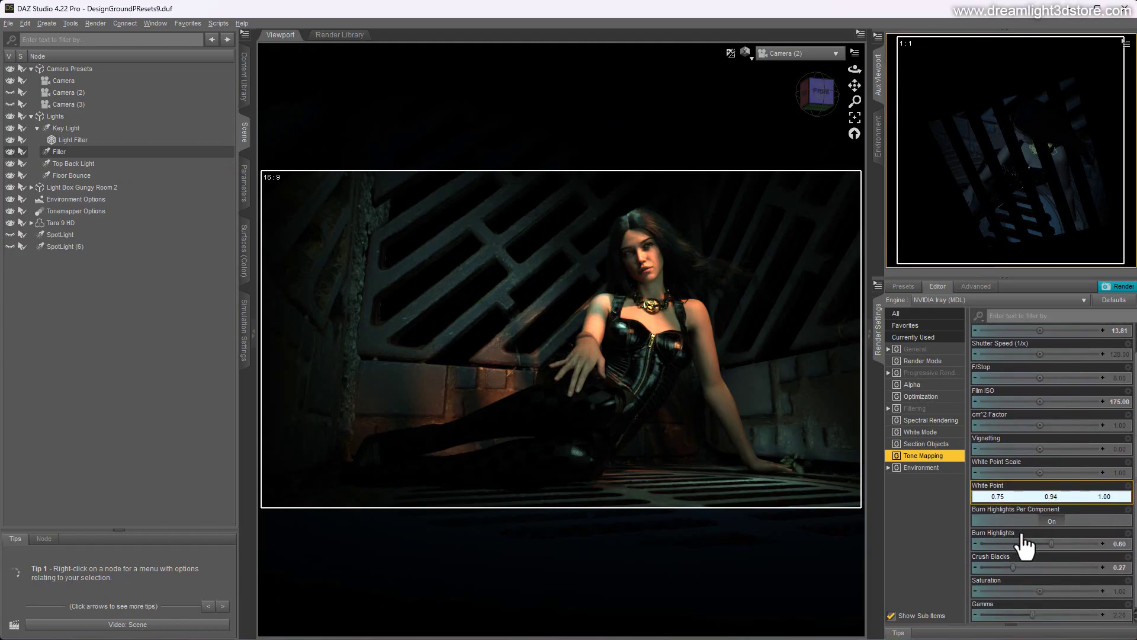
left_click(1110, 591)
type("0")
key("Return")
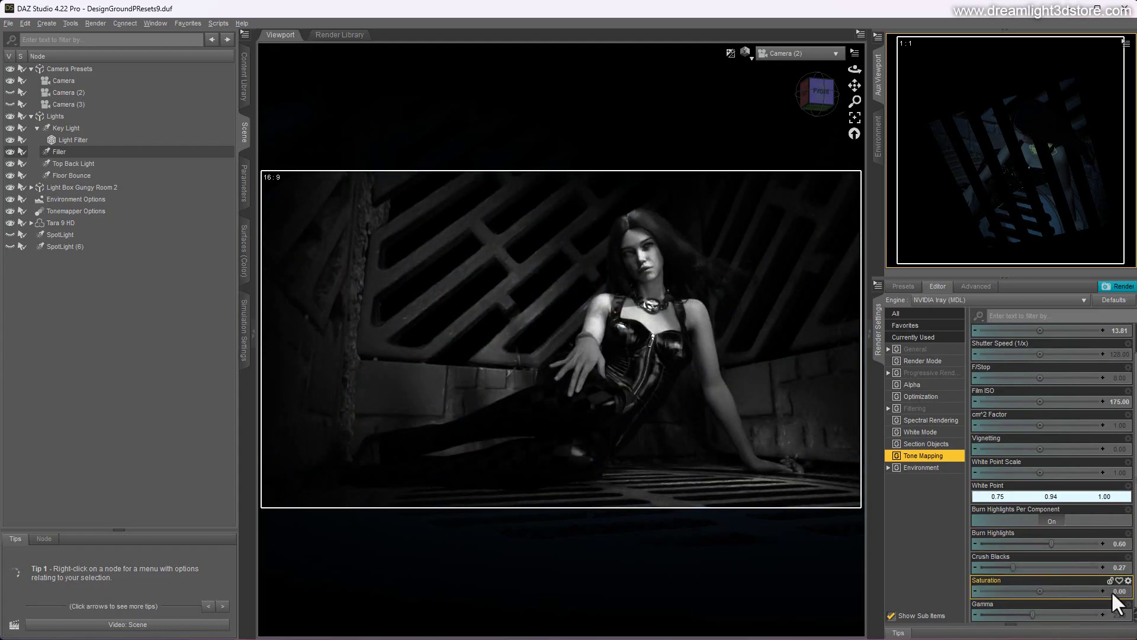
left_click(1116, 589)
type("-1")
key("Return")
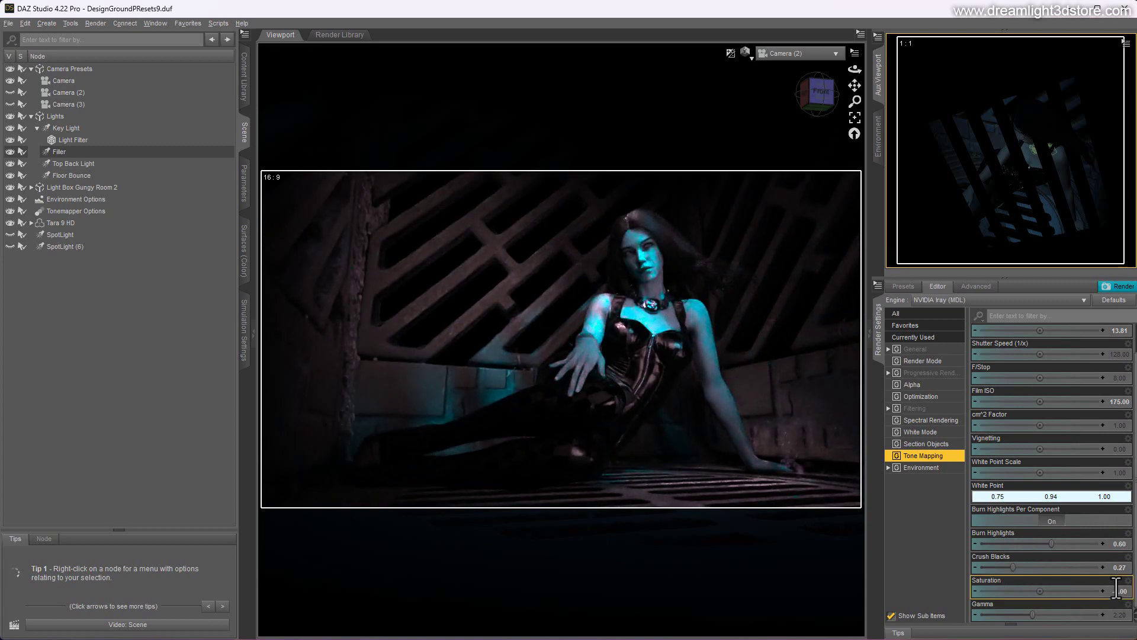
left_click(1117, 592)
type("0")
key("Return")
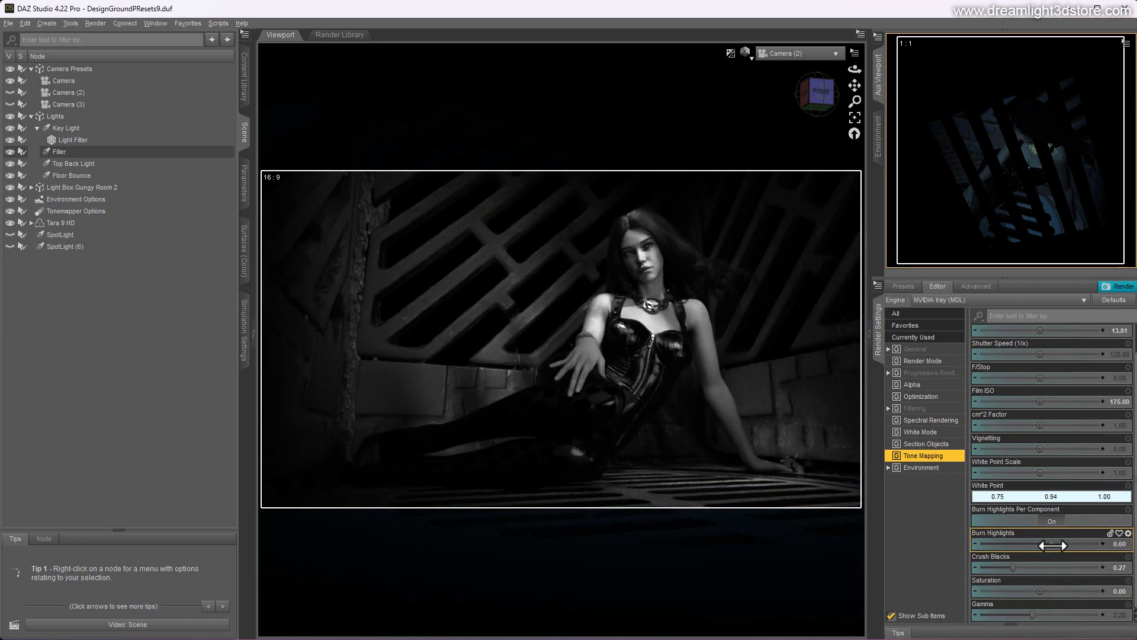
Step: Raise Burn Highlights to 1.00 and set Crush Blacks to about 0.20
left_click_drag(1048, 547, 1118, 544)
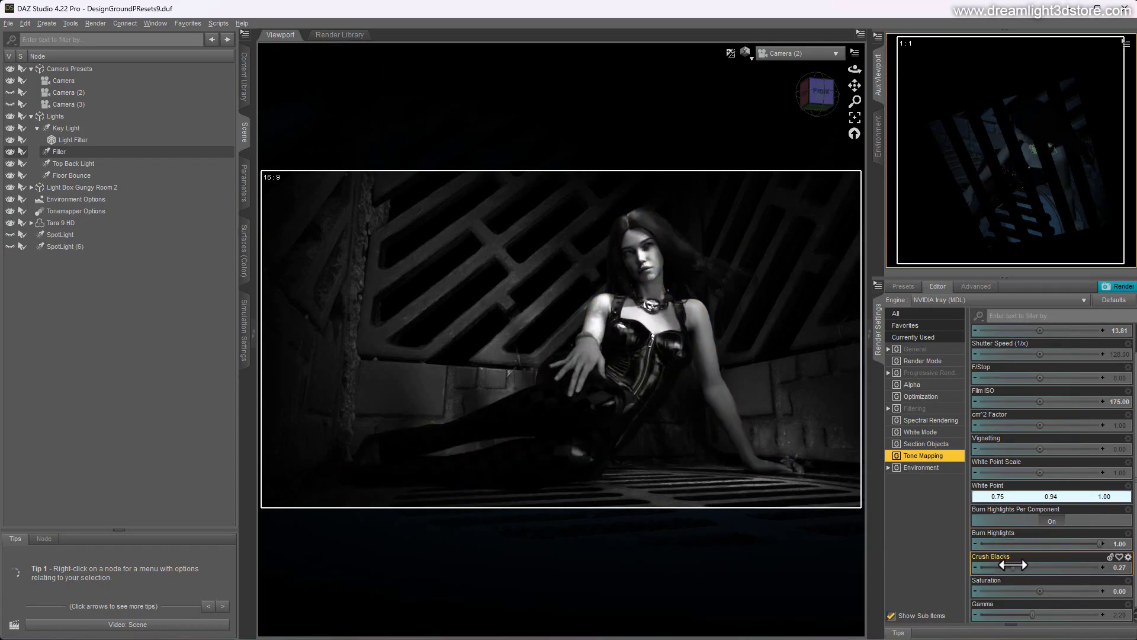
left_click_drag(1013, 567, 1101, 566)
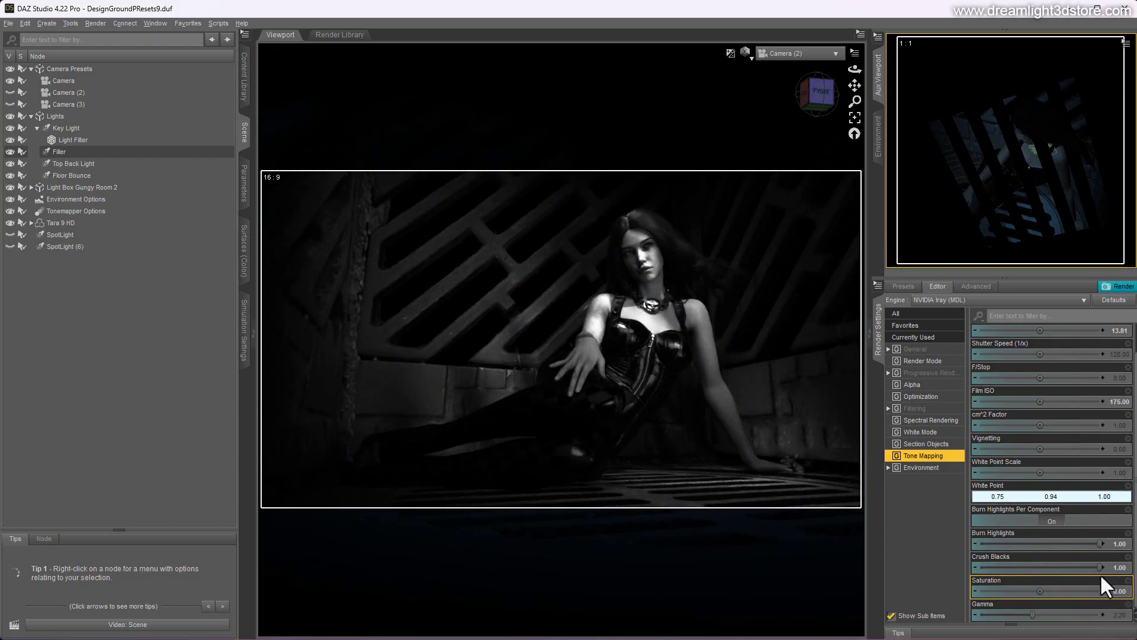
left_click_drag(1099, 567, 1012, 567)
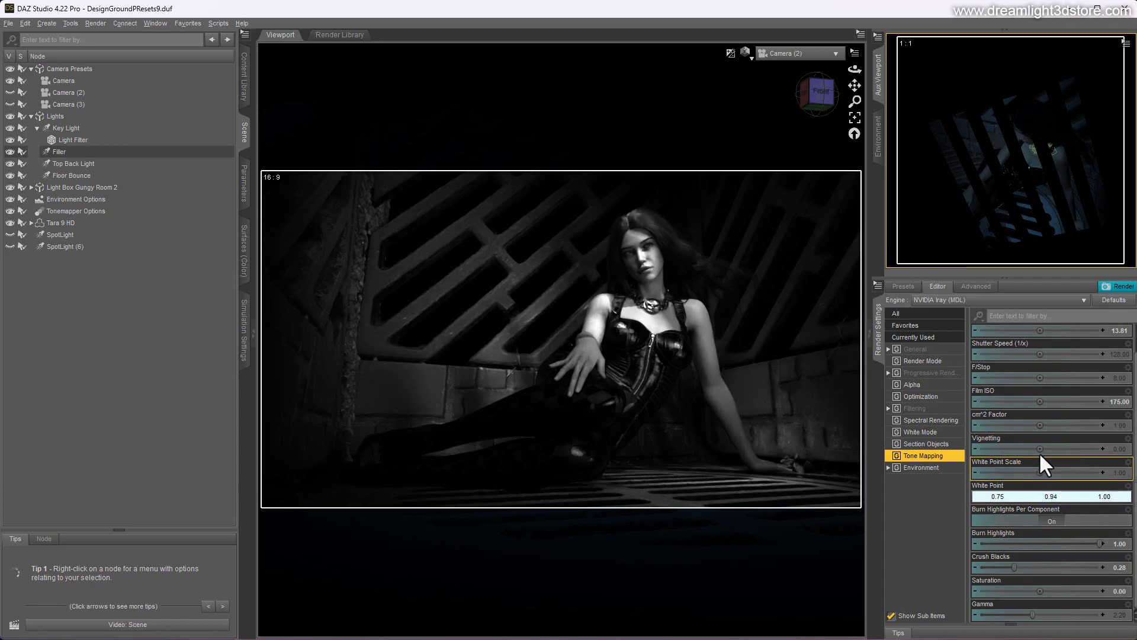
Step: Raise tone-mapping Vignetting to 4.37 to darken the render's edges
left_click_drag(1039, 451, 1052, 448)
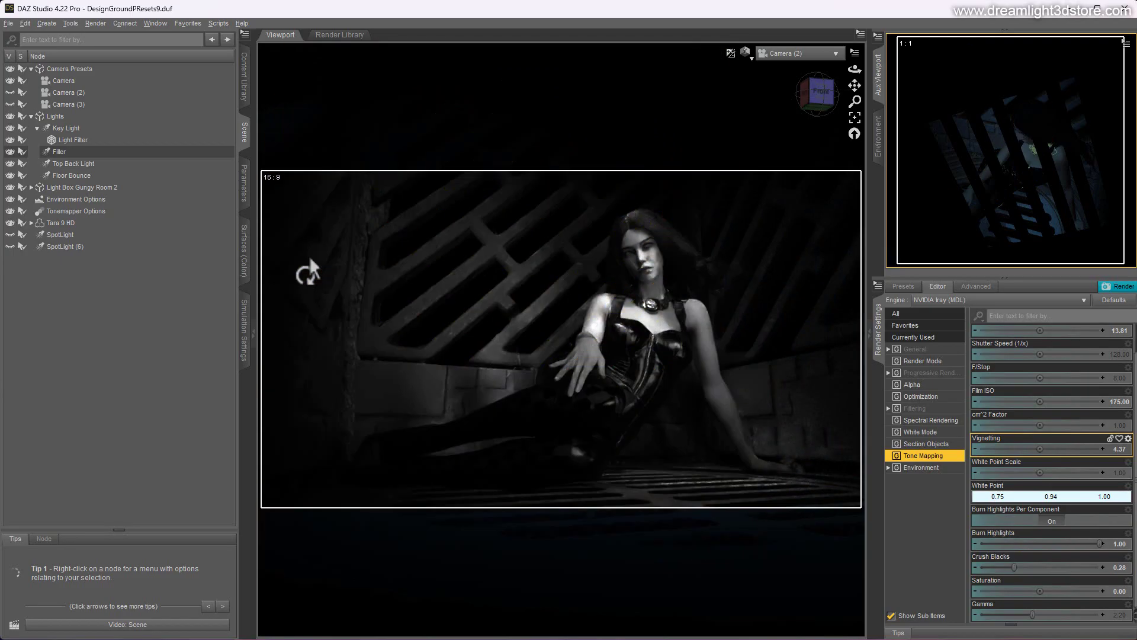